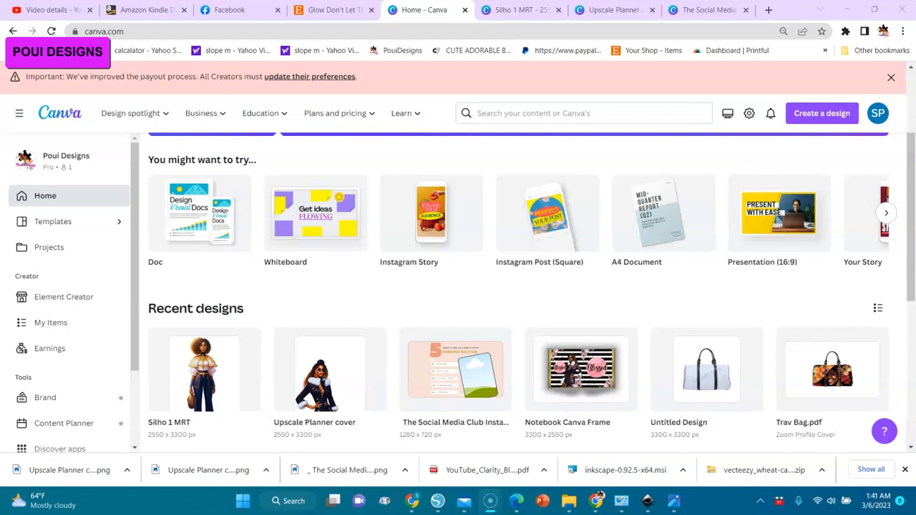
Create a new blank design with a custom size of 2550 × 3300 px.
{"action": "left_click", "coordinate": [36, 424]}
{"action": "left_click", "coordinate": [821, 118]}
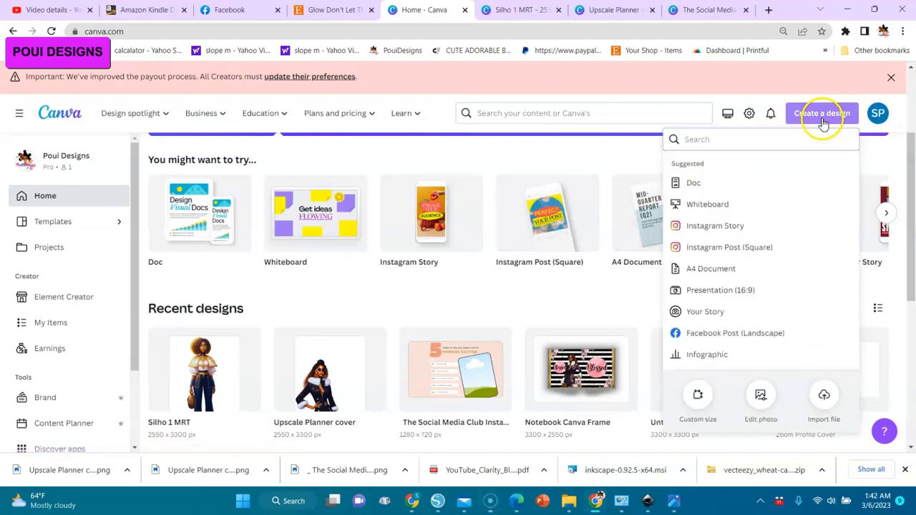
{"action": "left_click", "coordinate": [698, 396]}
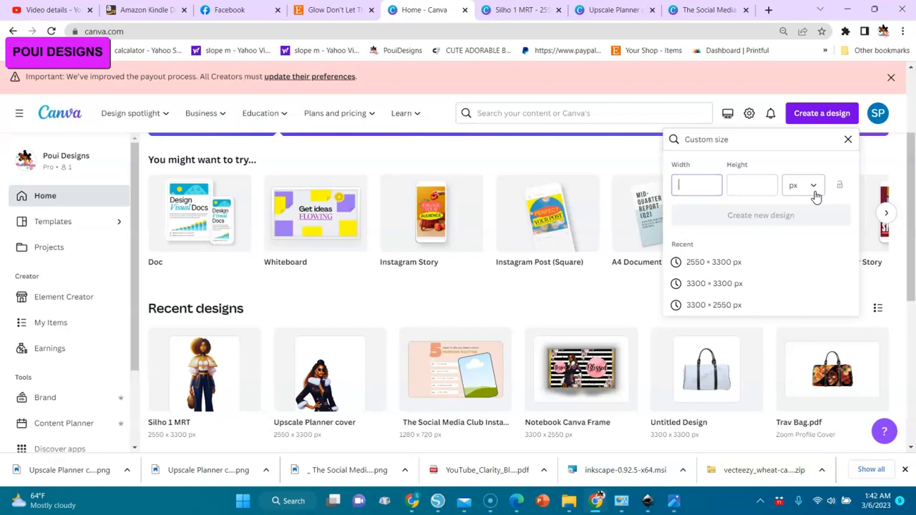
{"action": "left_click", "coordinate": [718, 197]}
{"action": "type", "text": "2550"}
{"action": "left_click", "coordinate": [733, 184]}
{"action": "type", "text": "33"}
{"action": "key", "text": "BackSpace"}
{"action": "key", "text": "BackSpace"}
{"action": "left_click", "coordinate": [759, 185]}
{"action": "left_click", "coordinate": [749, 185]}
{"action": "type", "text": "3300"}
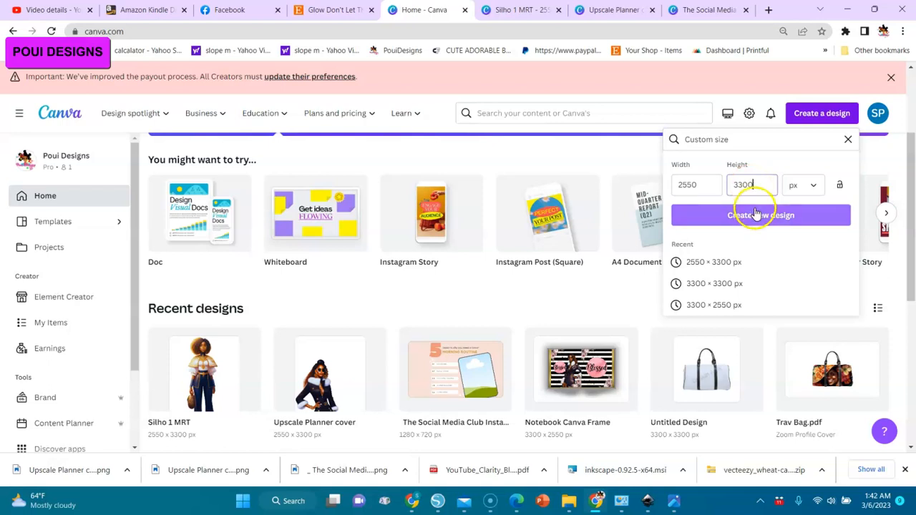
{"action": "left_click", "coordinate": [757, 215]}
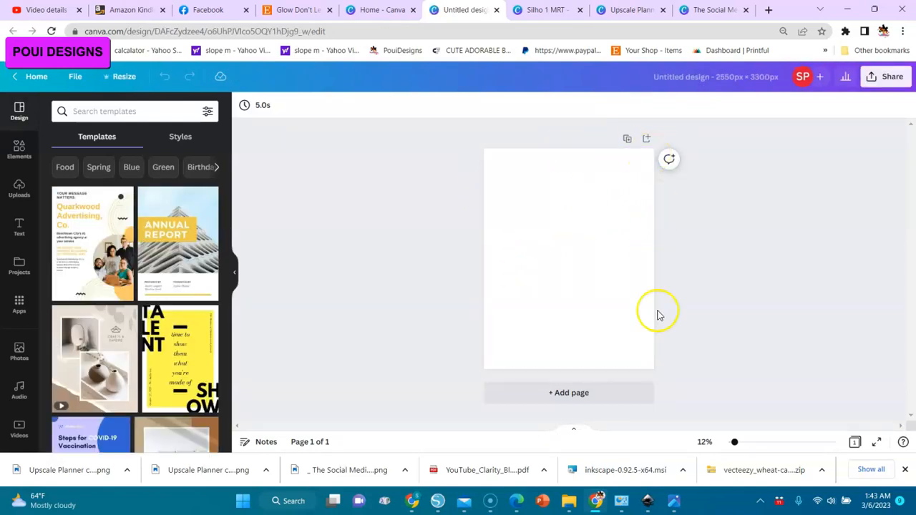
Place the uploaded image of the standing woman in the long black leather dress on the first page.
{"action": "left_click", "coordinate": [280, 241]}
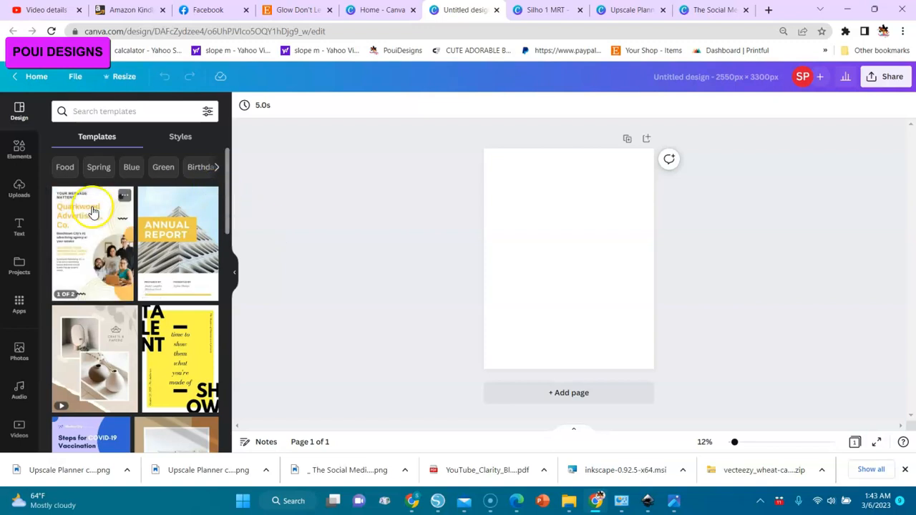
{"action": "left_click", "coordinate": [20, 190]}
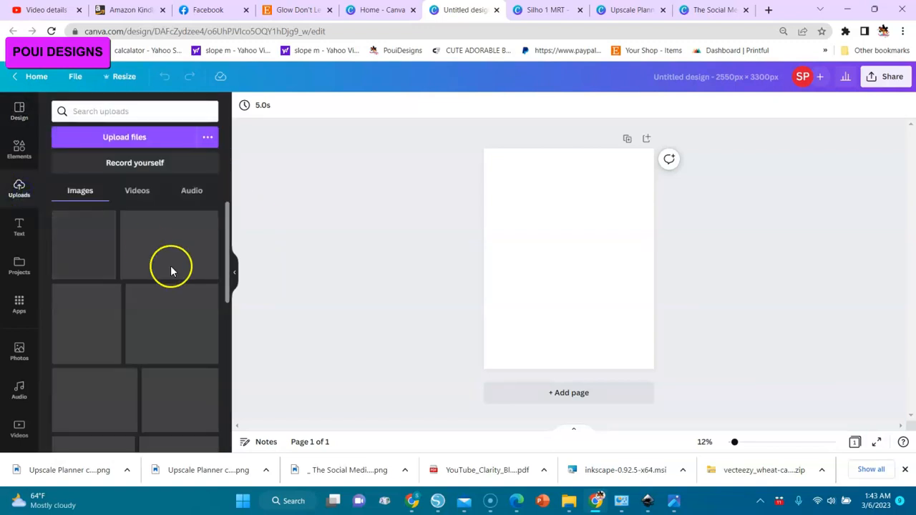
{"action": "scroll", "coordinate": [225, 384], "scroll_direction": "down", "scroll_amount": 3}
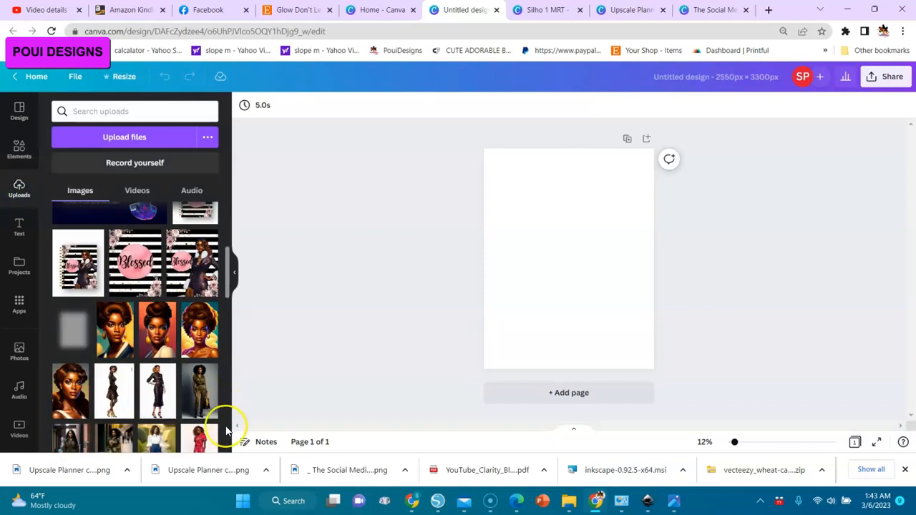
{"action": "left_click", "coordinate": [162, 403]}
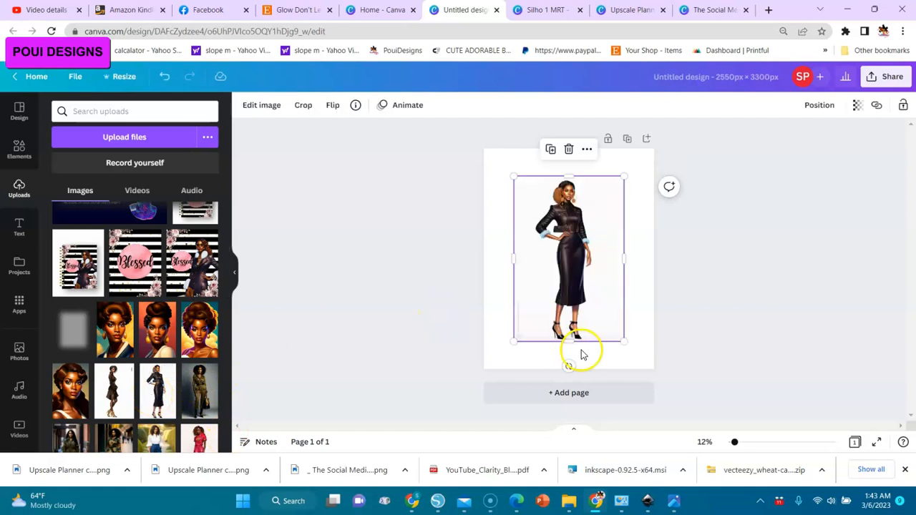
Add three more pages and place a different uploaded image of the woman in the navy fur-trimmed dress on each.
{"action": "left_click", "coordinate": [580, 394]}
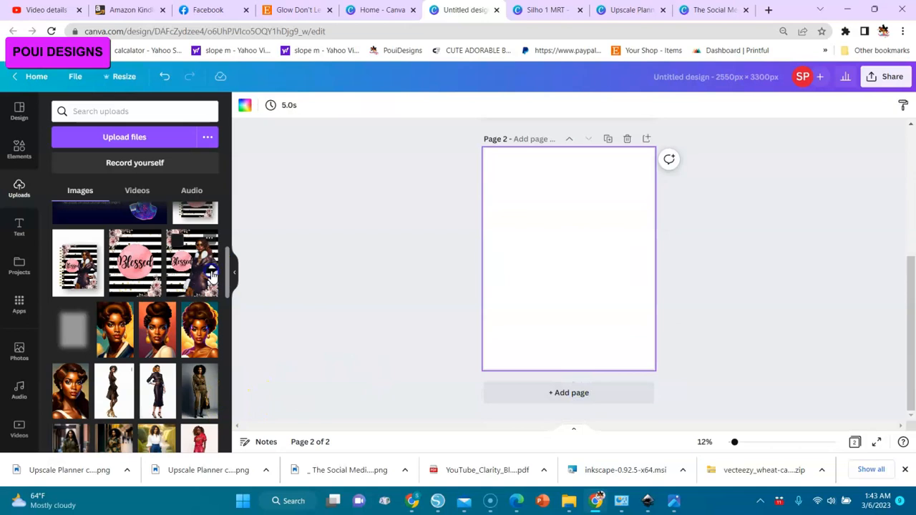
{"action": "left_click_drag", "start_coordinate": [225, 278], "coordinate": [223, 318]}
{"action": "left_click", "coordinate": [217, 318]}
{"action": "left_click", "coordinate": [582, 392]}
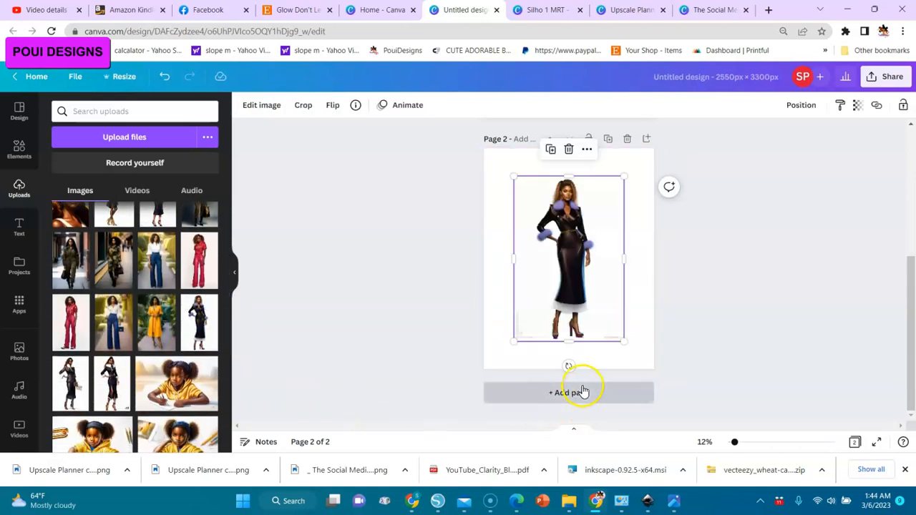
{"action": "left_click", "coordinate": [71, 380]}
{"action": "left_click", "coordinate": [566, 393]}
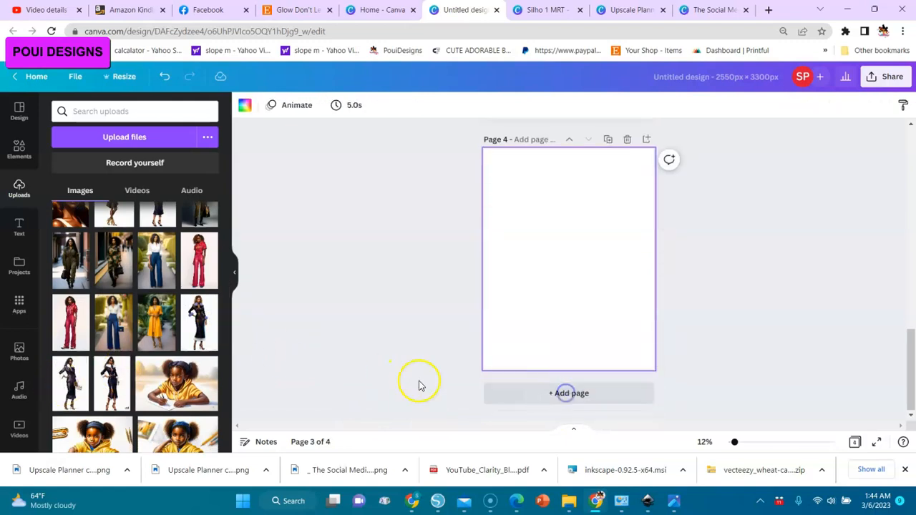
{"action": "left_click", "coordinate": [115, 387]}
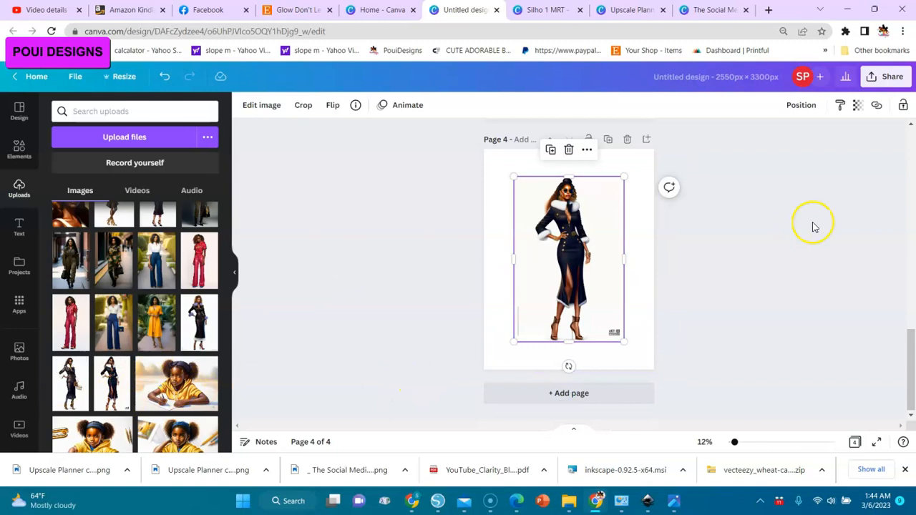
Remove the background of the woman image on page 1, check the cut-out around the skirt and shoes, and apply it.
{"action": "left_click_drag", "start_coordinate": [914, 336], "coordinate": [910, 143]}
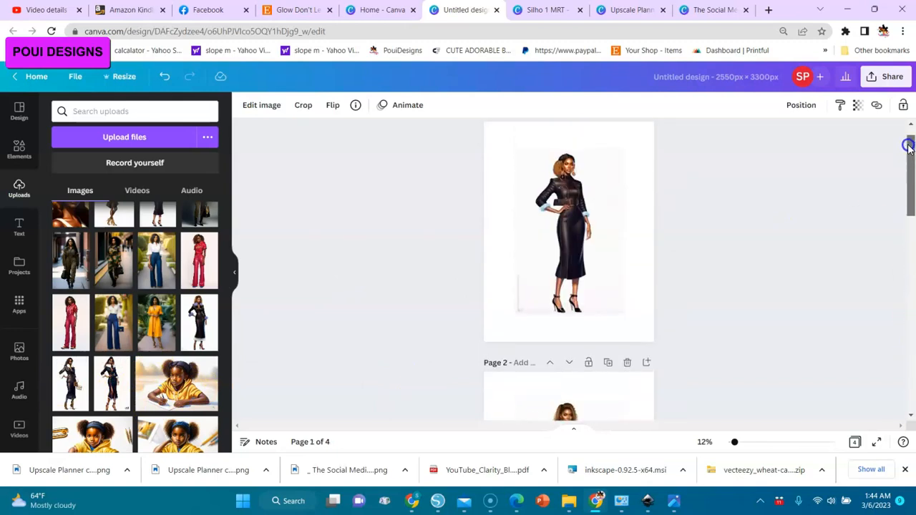
{"action": "left_click", "coordinate": [610, 213]}
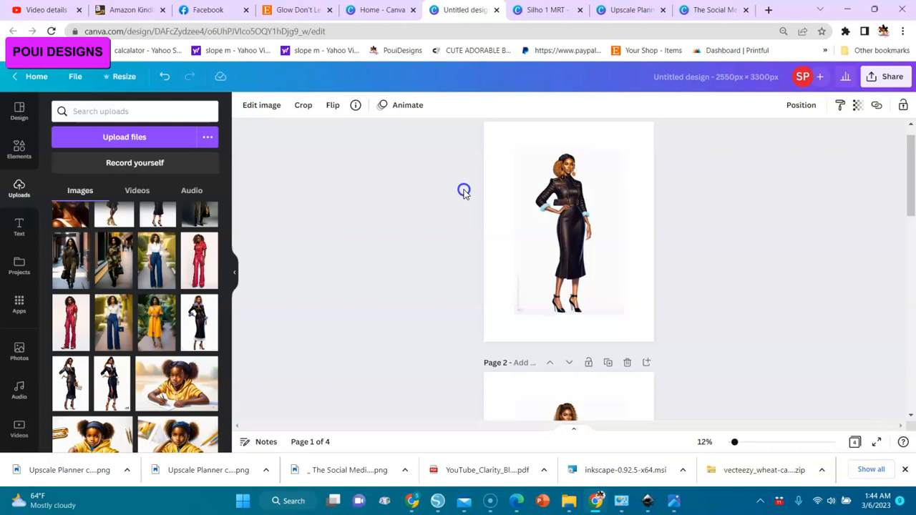
{"action": "left_click", "coordinate": [561, 212]}
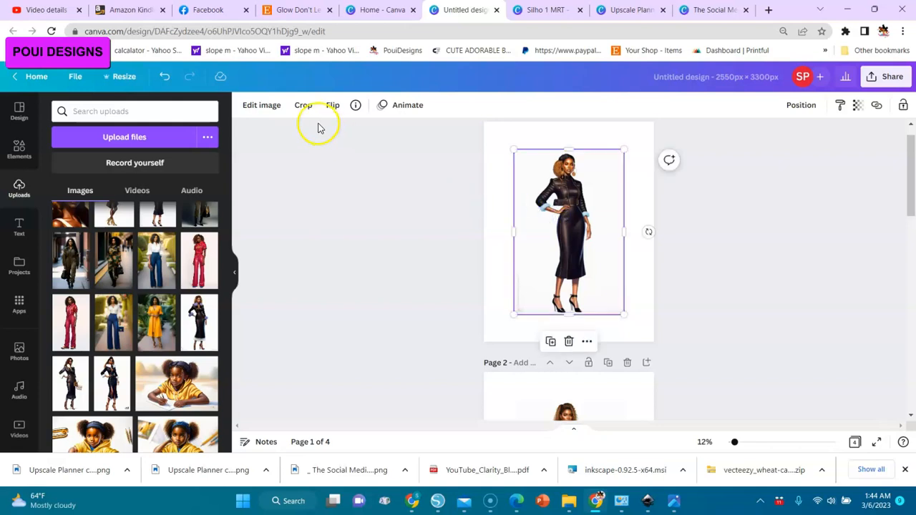
{"action": "left_click", "coordinate": [261, 106]}
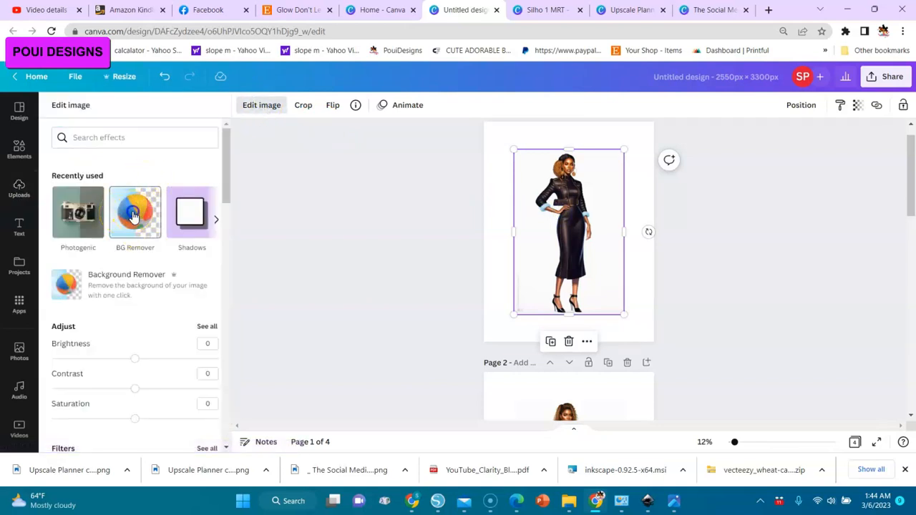
{"action": "left_click", "coordinate": [133, 216]}
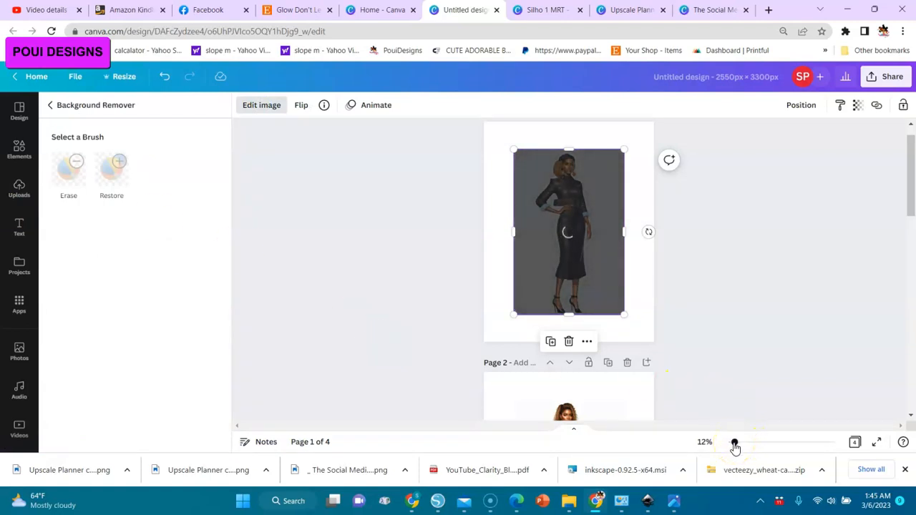
{"action": "left_click_drag", "start_coordinate": [734, 445], "coordinate": [748, 442]}
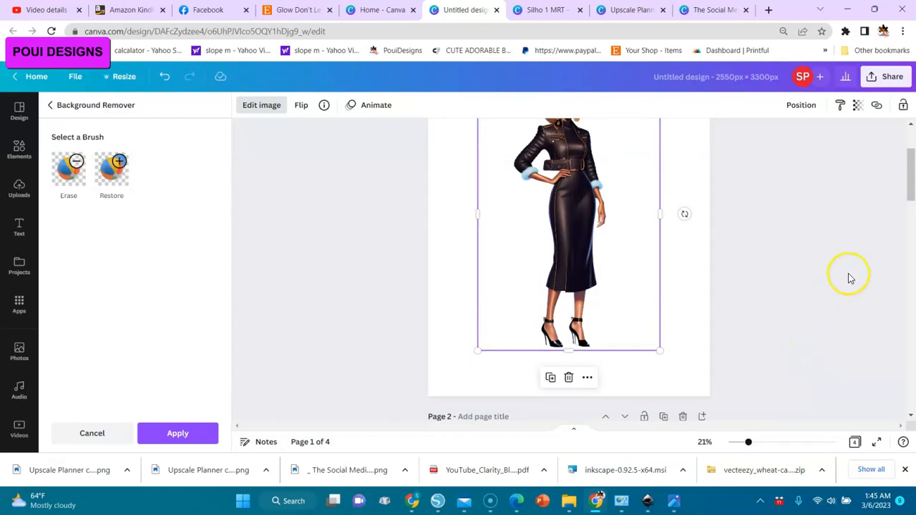
{"action": "mouse_move", "coordinate": [910, 191]}
{"action": "left_mouse_down"}
{"action": "mouse_move", "coordinate": [910, 177]}
{"action": "mouse_move", "coordinate": [910, 193]}
{"action": "left_mouse_up"}
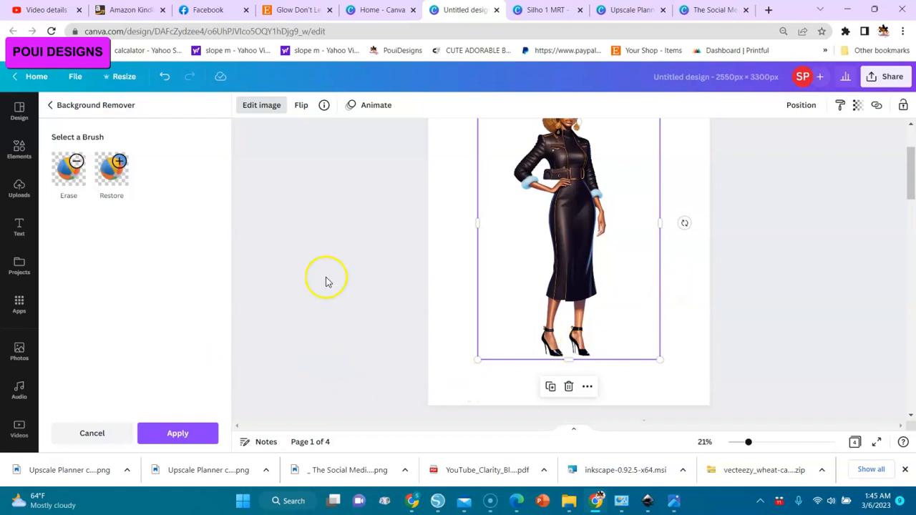
{"action": "left_click_drag", "start_coordinate": [750, 449], "coordinate": [792, 445]}
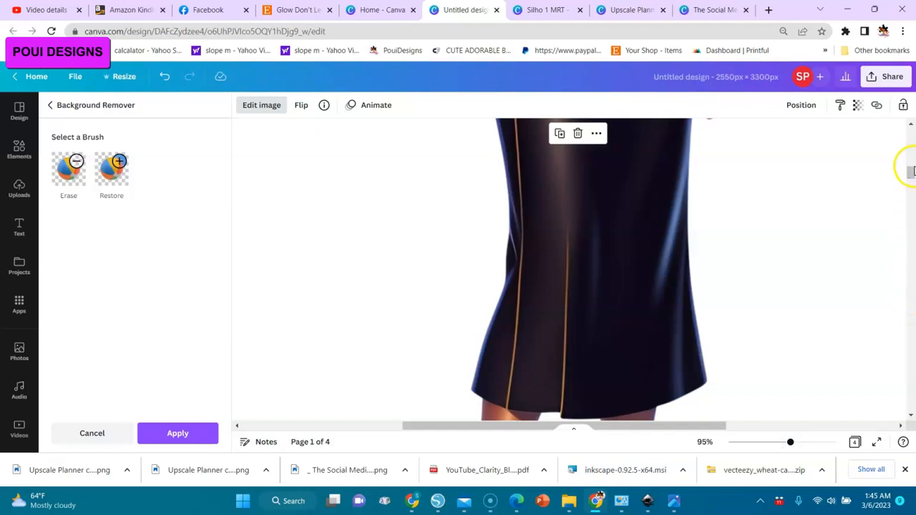
{"action": "left_click_drag", "start_coordinate": [911, 174], "coordinate": [911, 190]}
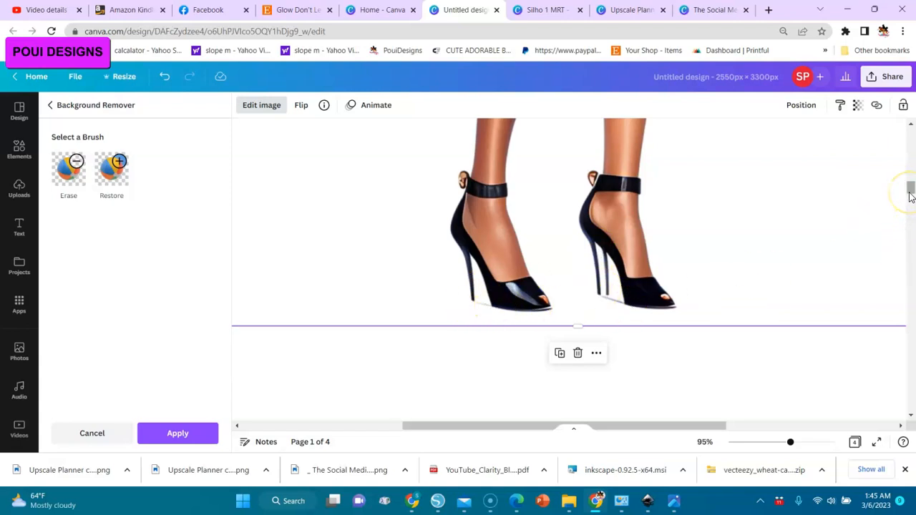
{"action": "left_click_drag", "start_coordinate": [791, 441], "coordinate": [753, 442]}
{"action": "left_click_drag", "start_coordinate": [911, 206], "coordinate": [910, 173]}
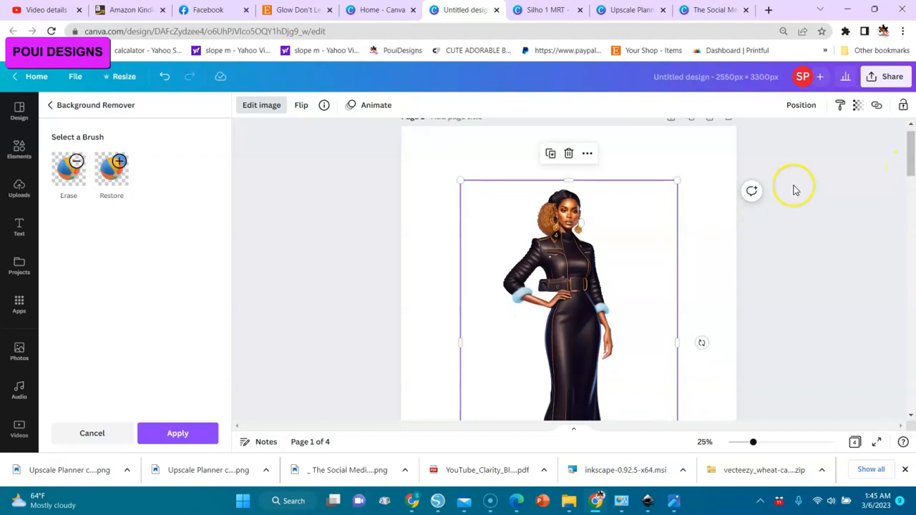
{"action": "left_click", "coordinate": [158, 441]}
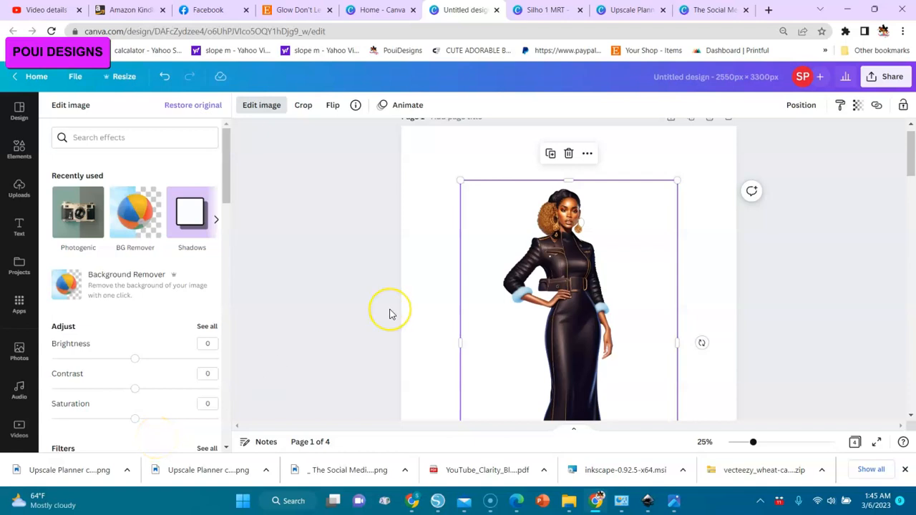
Apply the Photogenic effect Fresco to the woman image on page 1.
{"action": "left_click", "coordinate": [76, 222]}
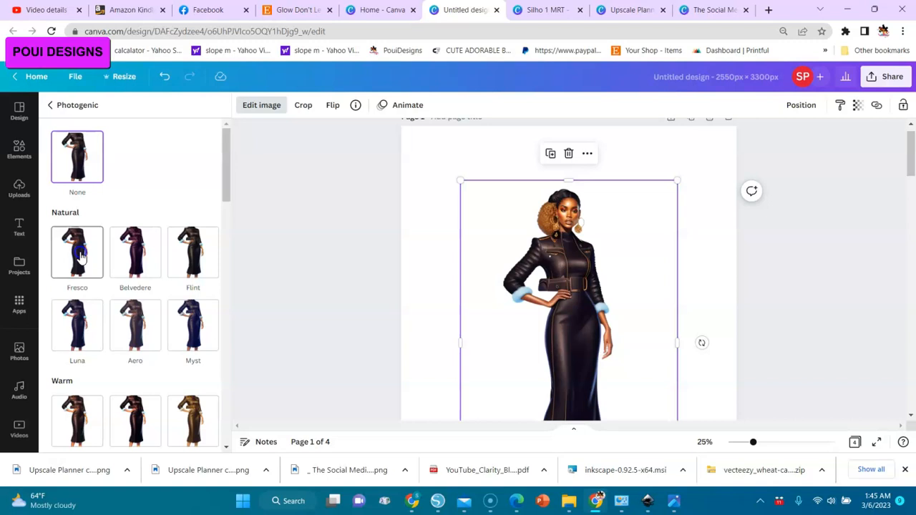
{"action": "left_click", "coordinate": [80, 257]}
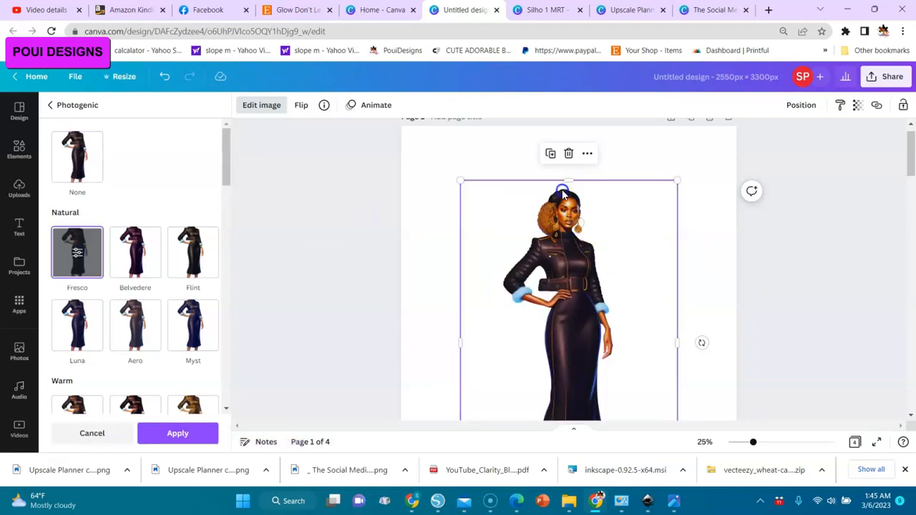
{"action": "left_click", "coordinate": [185, 434]}
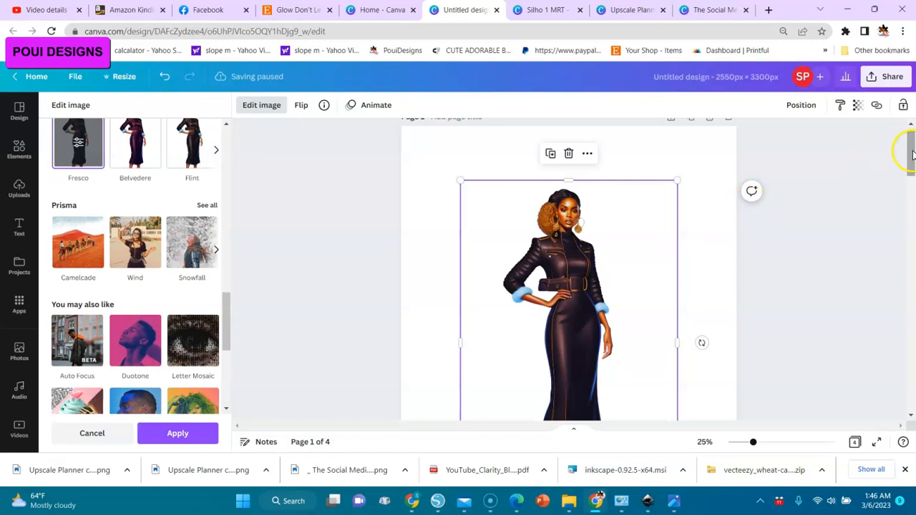
Set the woman image as the background of page 1 and detach it from the background again.
{"action": "mouse_move", "coordinate": [911, 151]}
{"action": "left_mouse_down"}
{"action": "mouse_move", "coordinate": [908, 197]}
{"action": "mouse_move", "coordinate": [909, 148]}
{"action": "mouse_move", "coordinate": [912, 162]}
{"action": "left_mouse_up"}
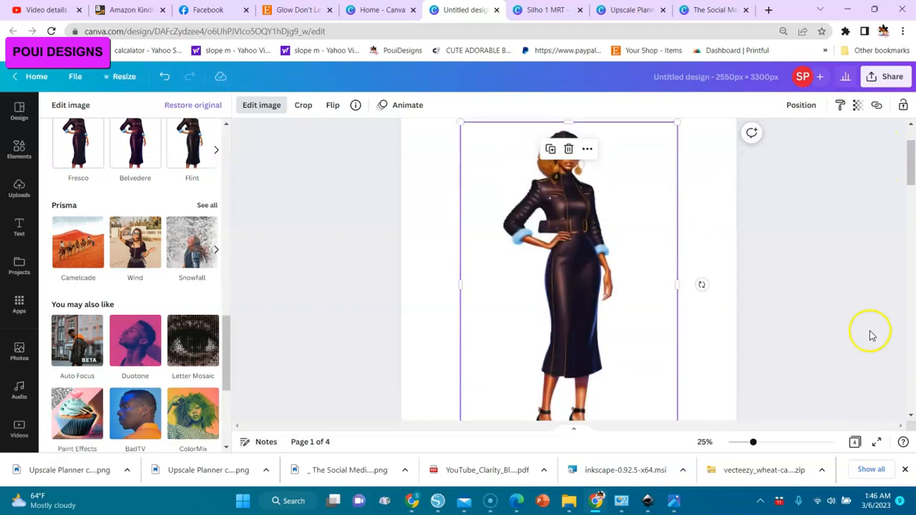
{"action": "left_click_drag", "start_coordinate": [756, 445], "coordinate": [743, 447]}
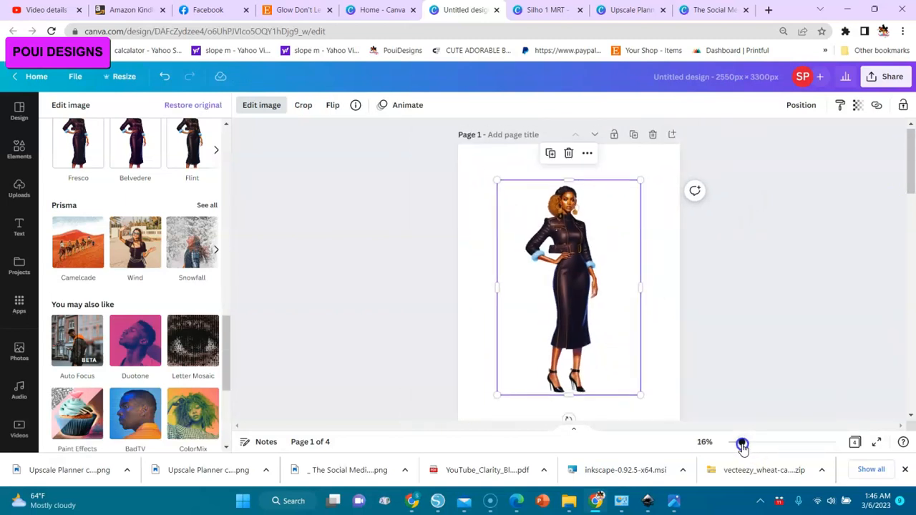
{"action": "right_click", "coordinate": [577, 295]}
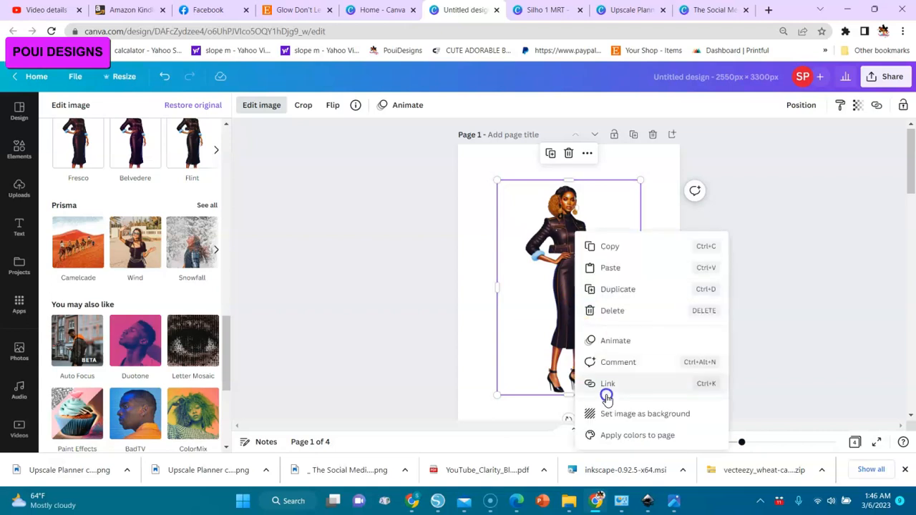
{"action": "left_click", "coordinate": [613, 421]}
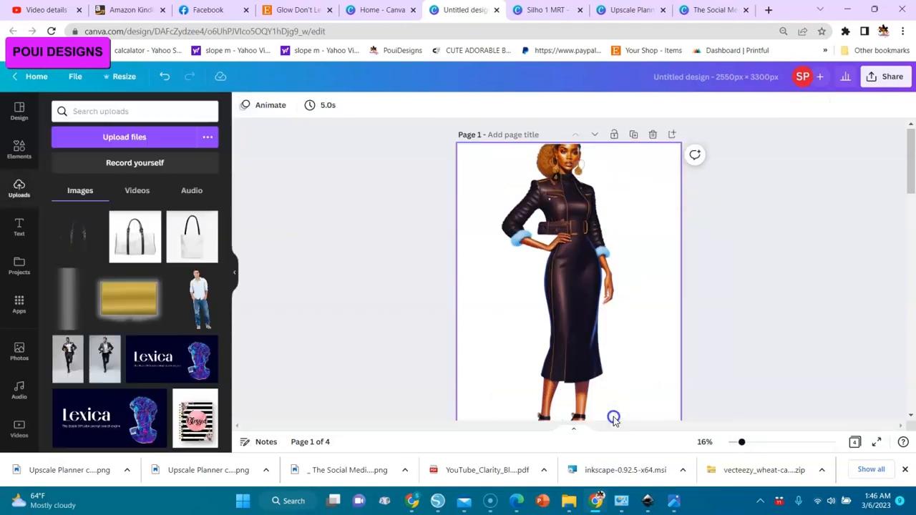
{"action": "right_click", "coordinate": [559, 344]}
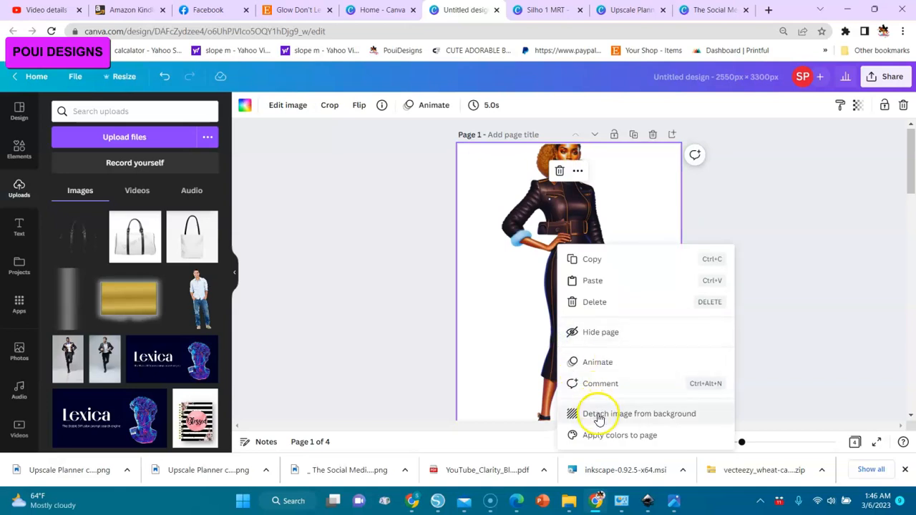
{"action": "left_click", "coordinate": [597, 414]}
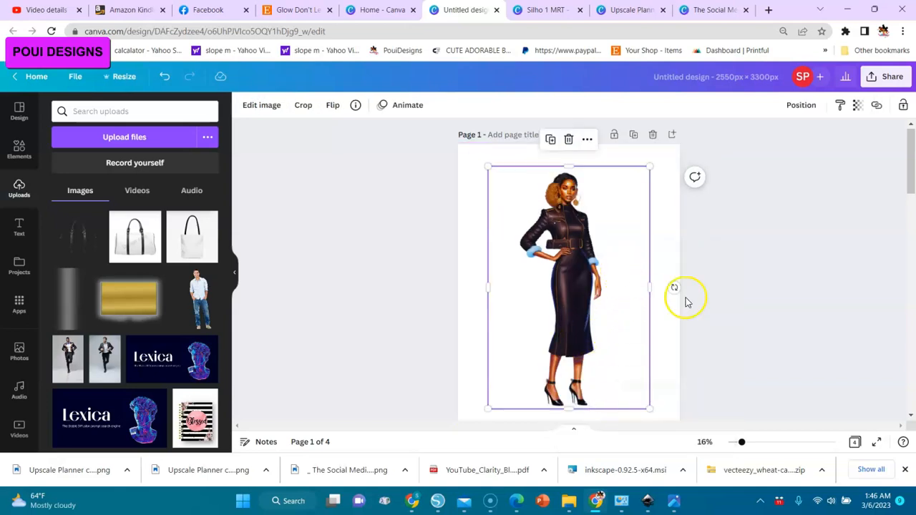
Enlarge the woman image from its upper-right and lower-left corners so it nearly fills the height of page 1.
{"action": "scroll", "coordinate": [912, 192], "scroll_direction": "down", "scroll_amount": 1}
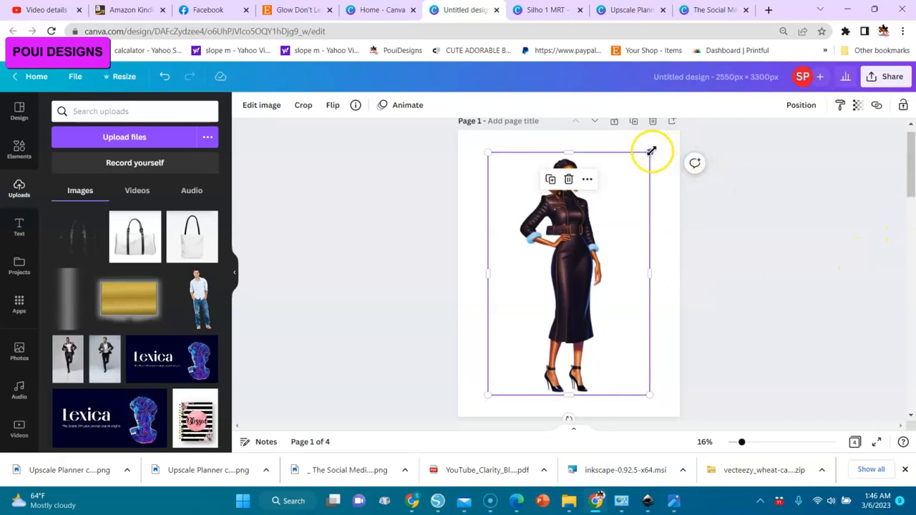
{"action": "left_click_drag", "start_coordinate": [652, 152], "coordinate": [665, 140]}
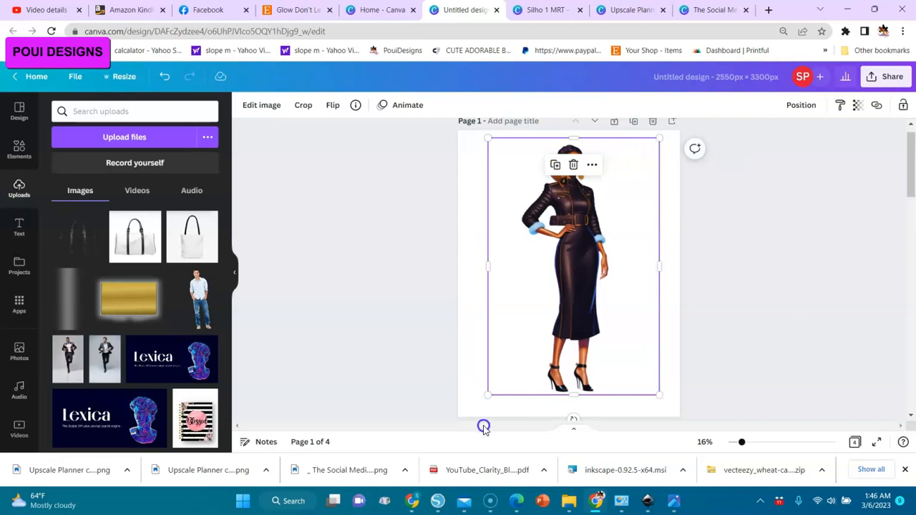
{"action": "left_click_drag", "start_coordinate": [487, 395], "coordinate": [477, 410]}
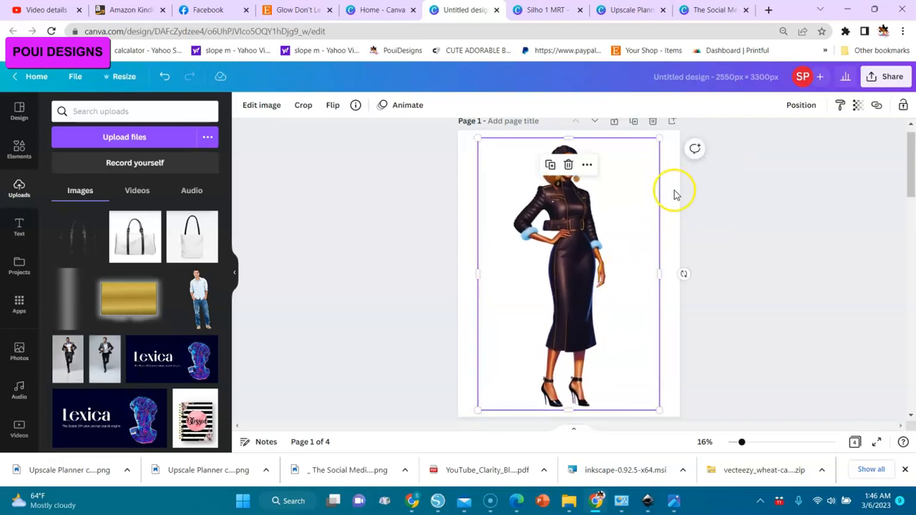
Enlarge the woman image on page 1 slightly more from its upper-right corner.
{"action": "left_click_drag", "start_coordinate": [662, 139], "coordinate": [663, 134]}
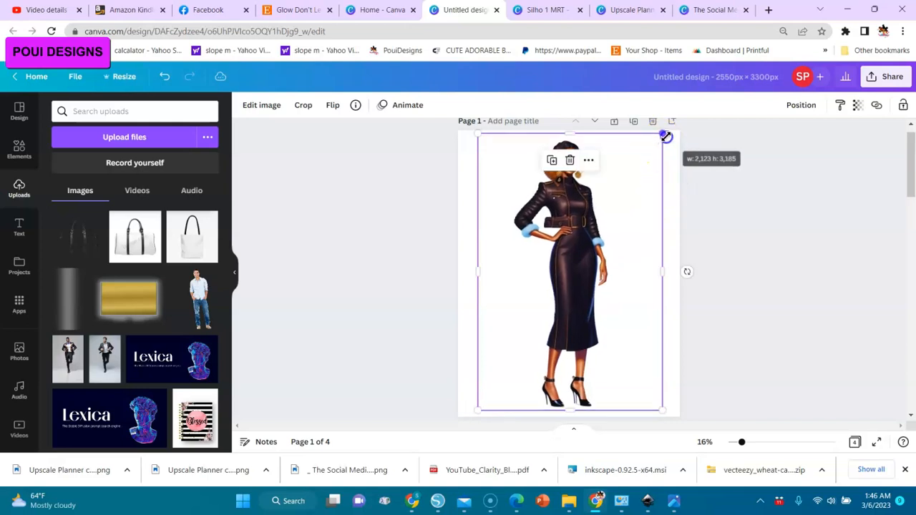
{"action": "left_click", "coordinate": [742, 280]}
Remove the background of the woman image on page 2 and apply the cut-out.
{"action": "left_click_drag", "start_coordinate": [908, 166], "coordinate": [912, 240]}
{"action": "left_click", "coordinate": [593, 273]}
{"action": "left_click", "coordinate": [260, 106]}
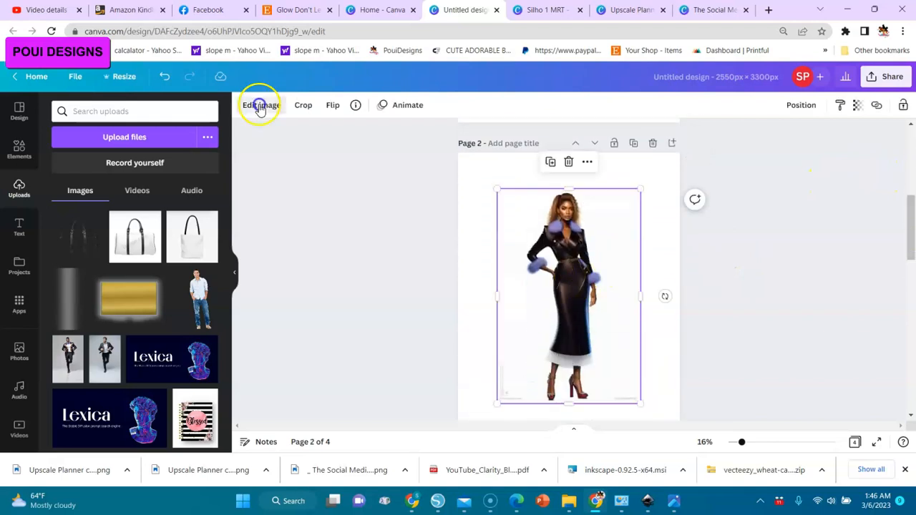
{"action": "left_click", "coordinate": [131, 218]}
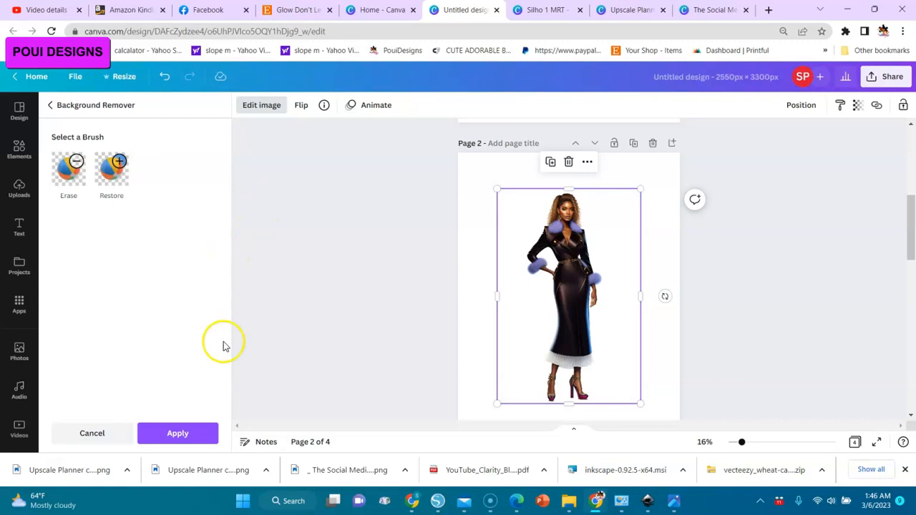
{"action": "left_click", "coordinate": [185, 432]}
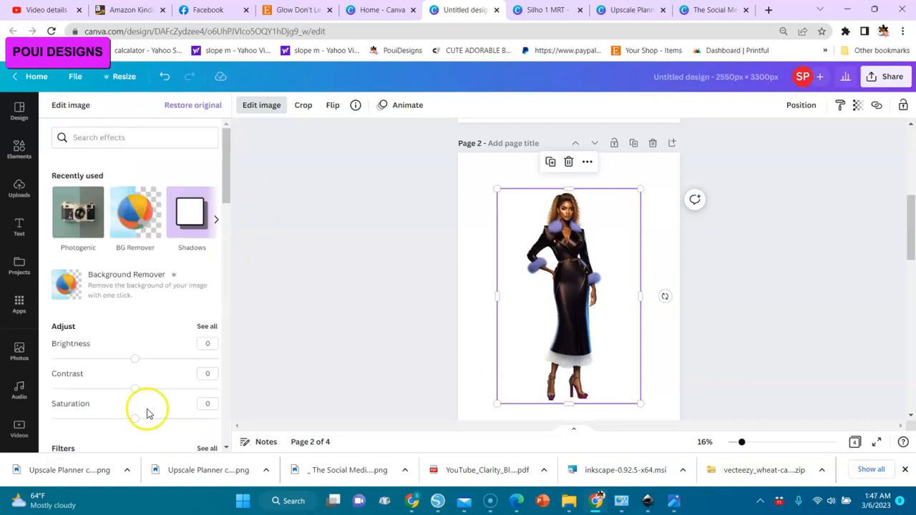
Apply the Photogenic effect Fresco to the woman image on page 2.
{"action": "left_click", "coordinate": [73, 231]}
{"action": "left_click", "coordinate": [75, 235]}
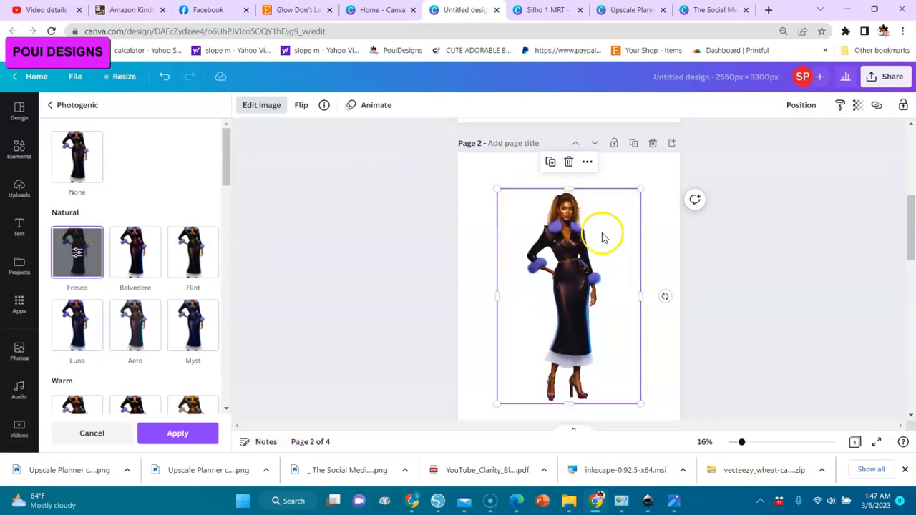
{"action": "left_click", "coordinate": [179, 435]}
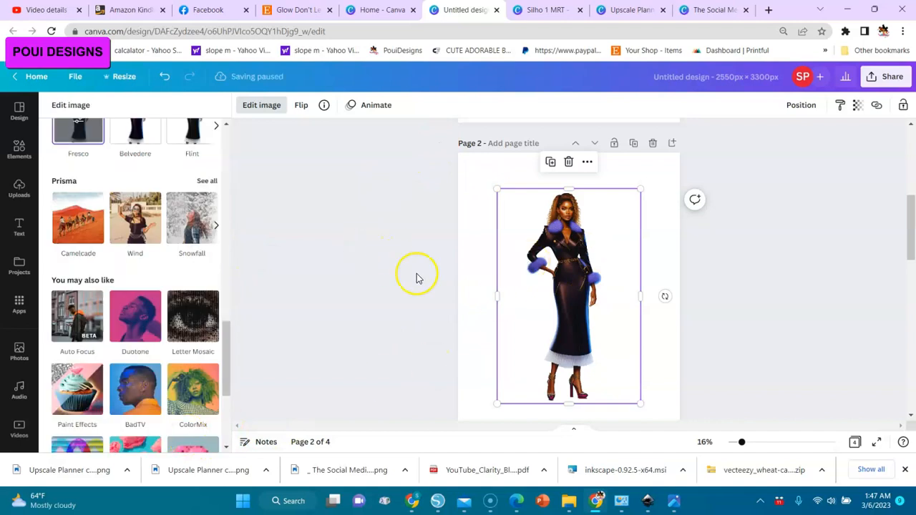
{"action": "left_click", "coordinate": [298, 236]}
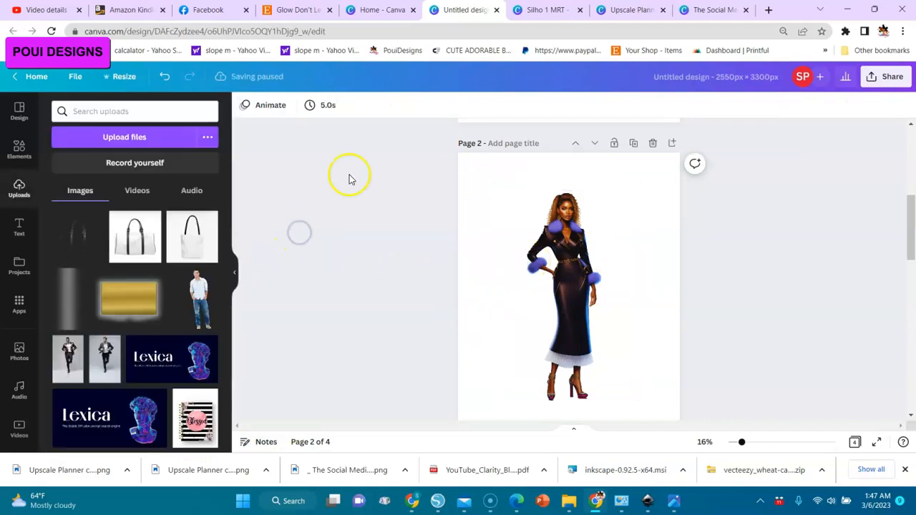
Enlarge the woman image on page 2 from its upper-right and lower-left corners to nearly the full page height and reposition it slightly.
{"action": "left_click", "coordinate": [563, 303]}
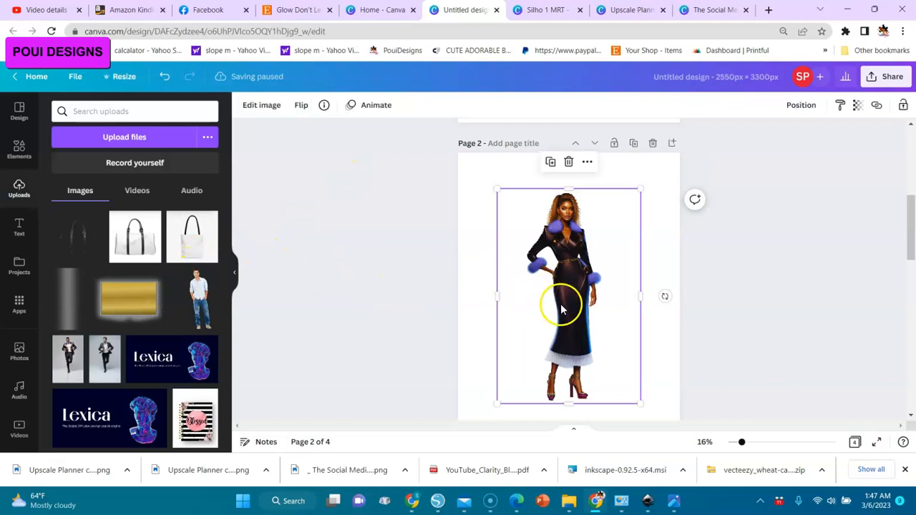
{"action": "left_click_drag", "start_coordinate": [641, 189], "coordinate": [664, 158]}
{"action": "left_click_drag", "start_coordinate": [493, 404], "coordinate": [487, 419]}
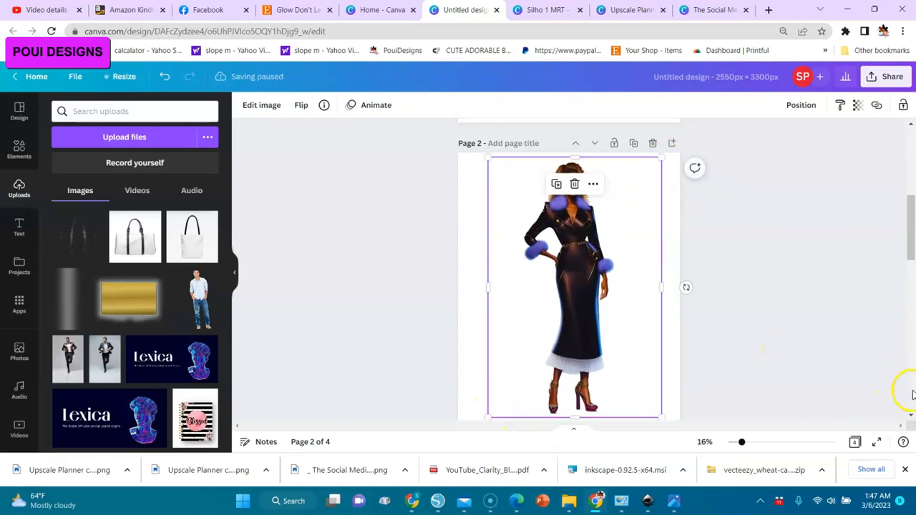
{"action": "scroll", "coordinate": [908, 258], "scroll_direction": "down", "scroll_amount": 2}
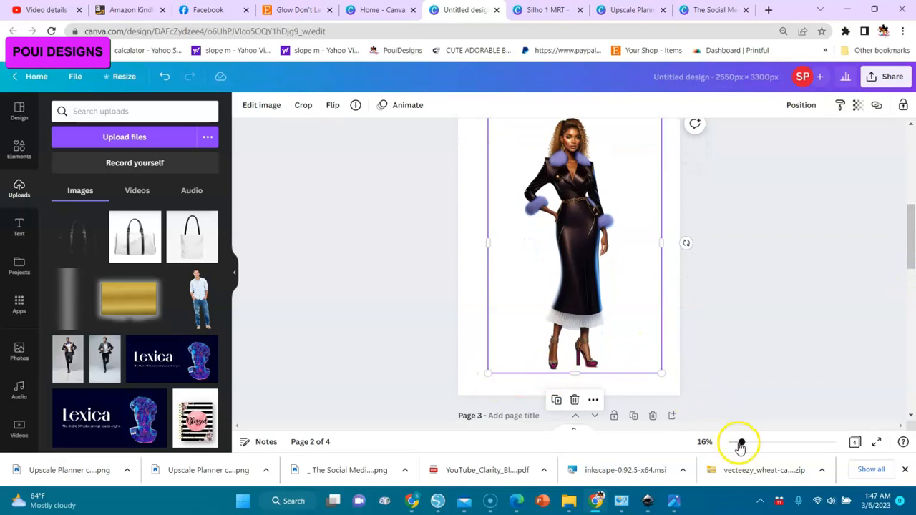
{"action": "left_click_drag", "start_coordinate": [741, 445], "coordinate": [719, 452]}
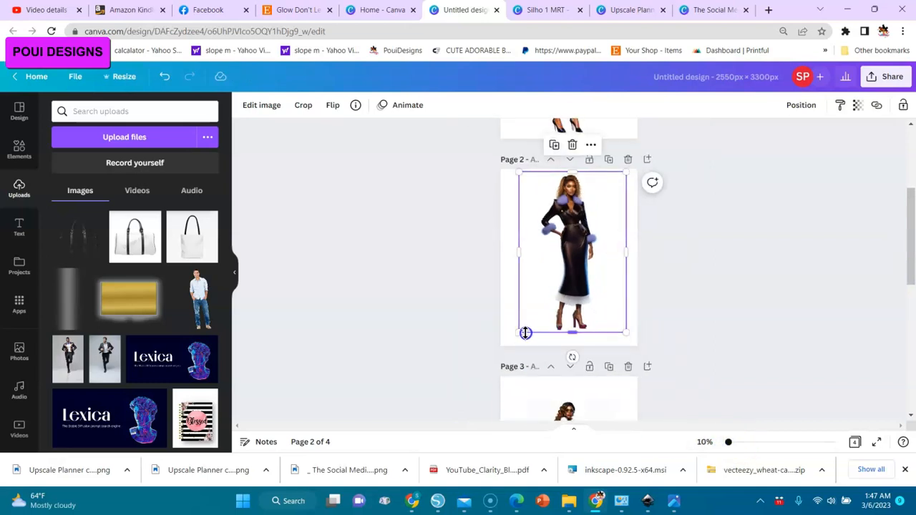
{"action": "left_click_drag", "start_coordinate": [519, 333], "coordinate": [512, 343]}
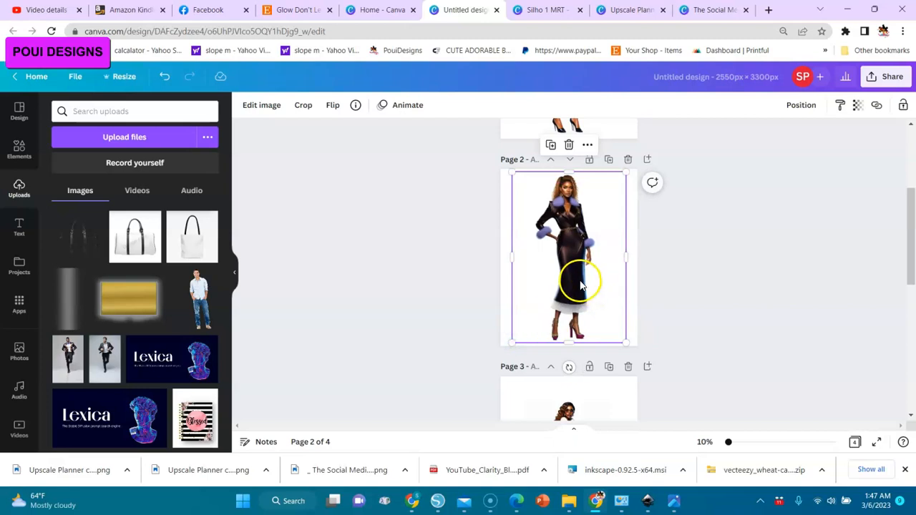
{"action": "left_click_drag", "start_coordinate": [582, 284], "coordinate": [584, 279]}
{"action": "left_click", "coordinate": [842, 334]}
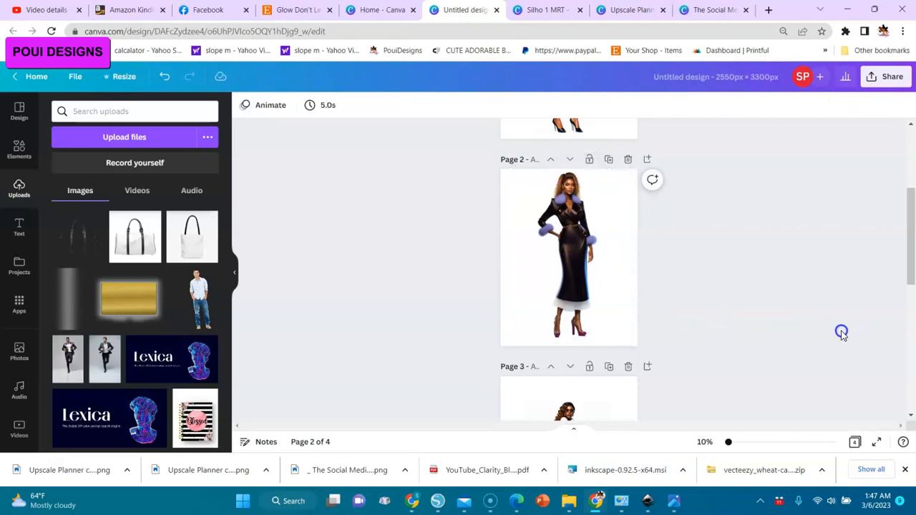
Remove the background of the woman image on page 3 and give it the Photogenic effect Fresco.
{"action": "left_click_drag", "start_coordinate": [905, 270], "coordinate": [910, 303]}
{"action": "left_click", "coordinate": [569, 287]}
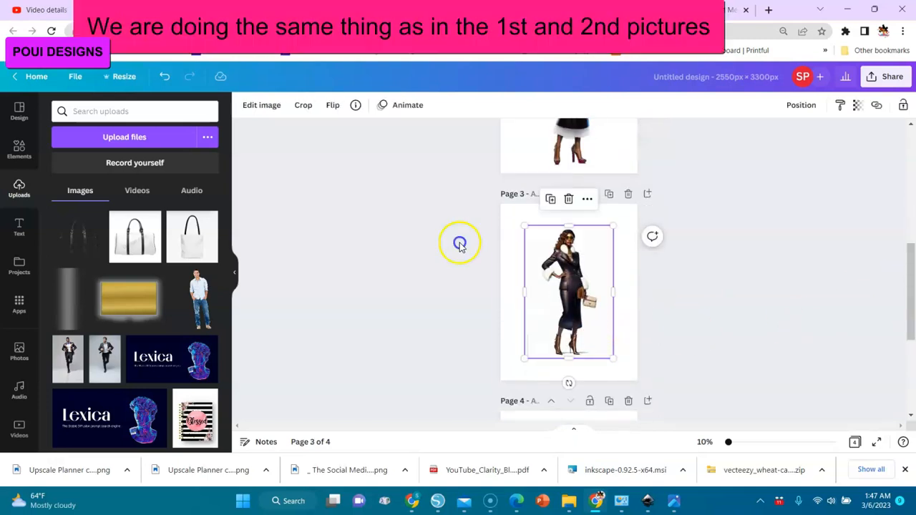
{"action": "left_click", "coordinate": [261, 105]}
{"action": "left_click", "coordinate": [133, 215]}
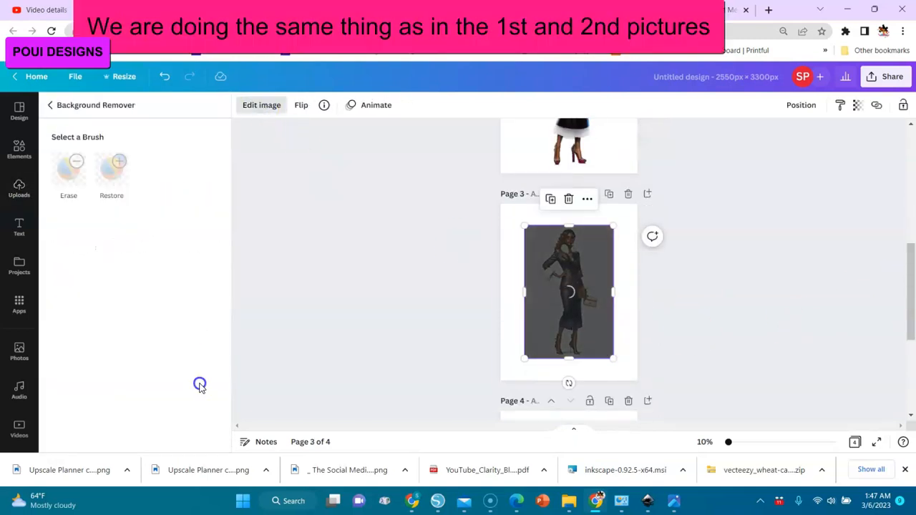
{"action": "left_click", "coordinate": [177, 433]}
{"action": "left_click", "coordinate": [76, 210]}
{"action": "left_click", "coordinate": [77, 252]}
Enlarge the woman image on page 3 from its lower-left and upper-right corners so it nearly fills the page height.
{"action": "left_click_drag", "start_coordinate": [613, 224], "coordinate": [615, 223]}
{"action": "mouse_move", "coordinate": [729, 441]}
{"action": "left_mouse_down"}
{"action": "mouse_move", "coordinate": [776, 445]}
{"action": "mouse_move", "coordinate": [729, 442]}
{"action": "left_mouse_up"}
{"action": "left_click_drag", "start_coordinate": [525, 365], "coordinate": [514, 379]}
{"action": "left_click_drag", "start_coordinate": [615, 225], "coordinate": [625, 215]}
Remove the background of the woman image on page 4 and give it the Photogenic effect Fresco.
{"action": "scroll", "coordinate": [866, 384], "scroll_direction": "down", "scroll_amount": 3}
{"action": "left_click", "coordinate": [609, 301]}
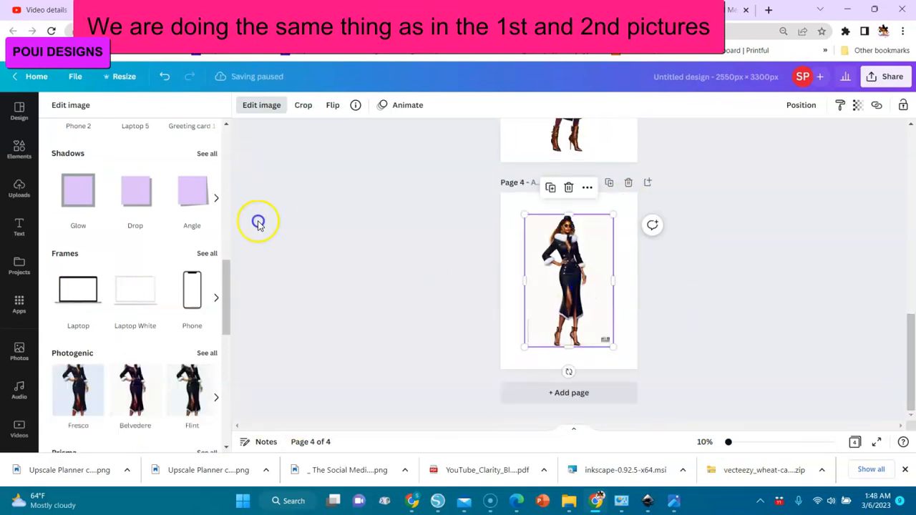
{"action": "left_click", "coordinate": [135, 209]}
{"action": "left_click", "coordinate": [397, 348]}
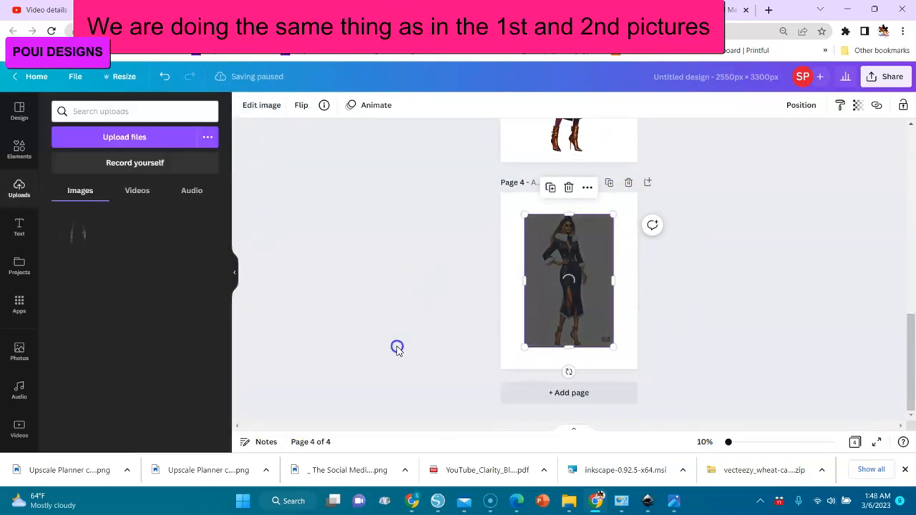
{"action": "left_click", "coordinate": [263, 105]}
{"action": "left_click", "coordinate": [136, 210]}
{"action": "left_click", "coordinate": [72, 258]}
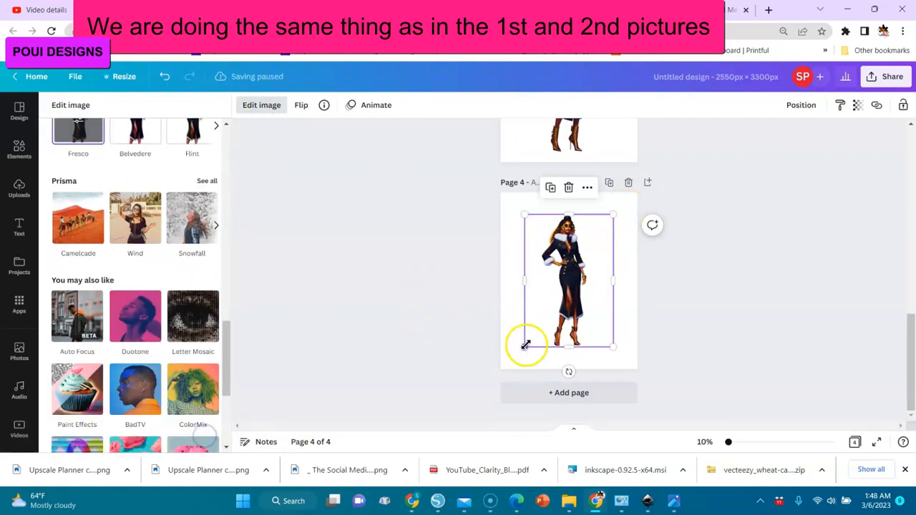
Enlarge the woman image on page 4 from its lower-left and upper-right corners so it nearly fills the page height.
{"action": "left_click_drag", "start_coordinate": [526, 348], "coordinate": [512, 366]}
{"action": "left_click_drag", "start_coordinate": [614, 216], "coordinate": [628, 198]}
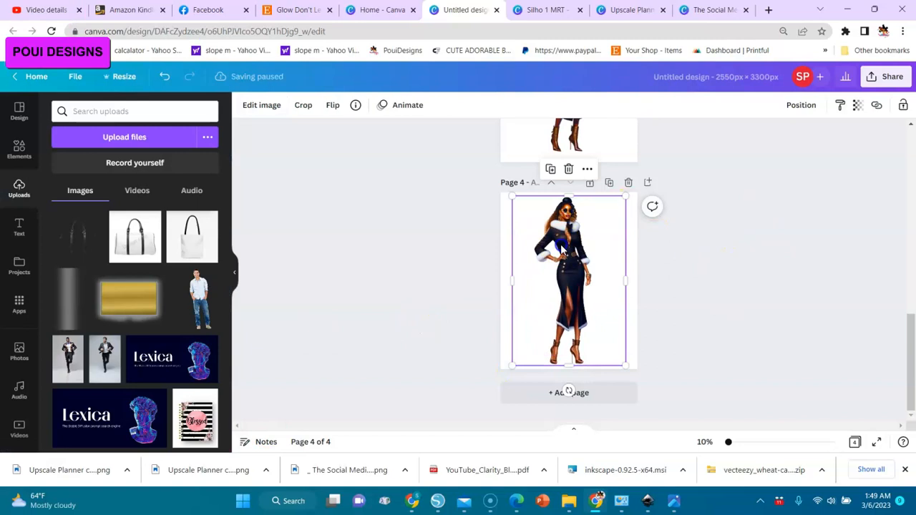
Review all four pages side by side in the grid view with no page selected, and return to page 1.
{"action": "left_click", "coordinate": [913, 186]}
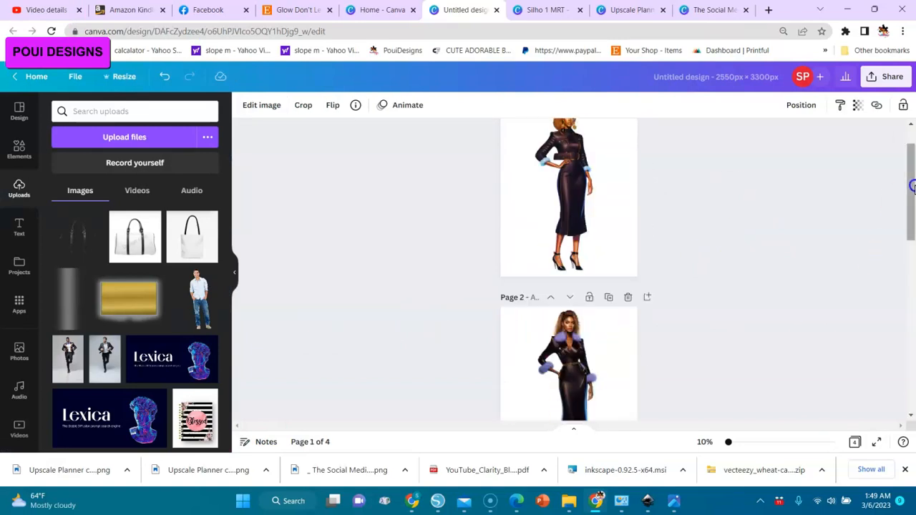
{"action": "left_click", "coordinate": [855, 441]}
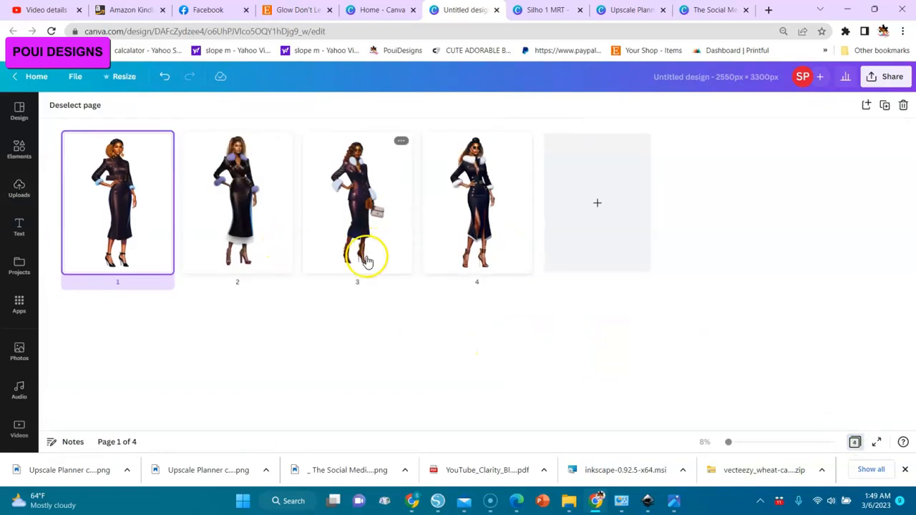
{"action": "left_click", "coordinate": [74, 107]}
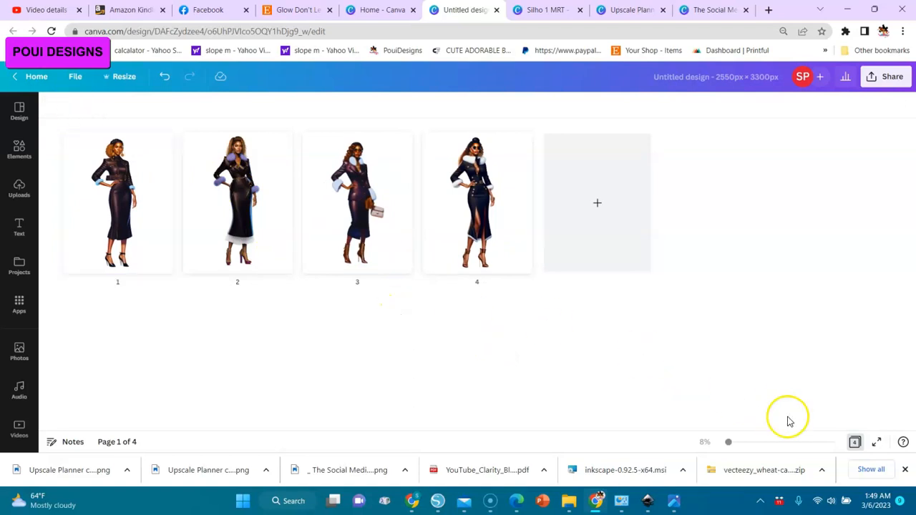
{"action": "left_click", "coordinate": [854, 441]}
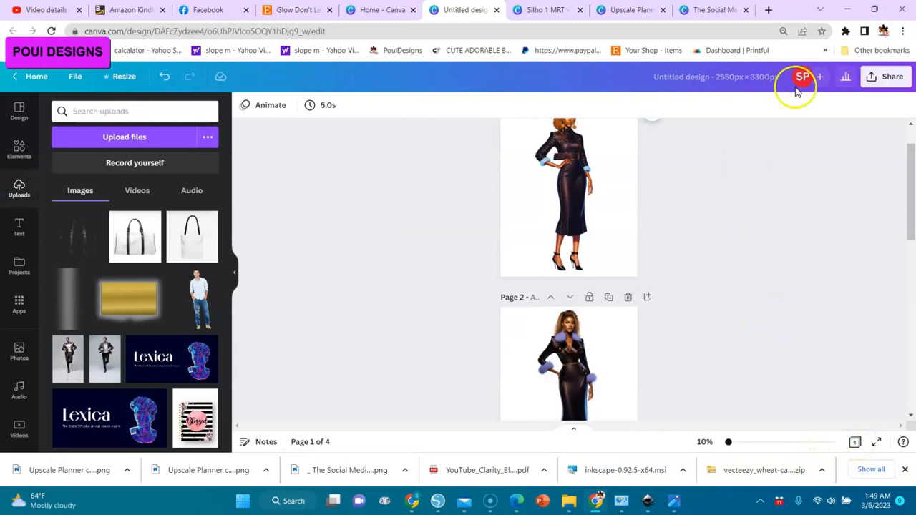
{"action": "left_click", "coordinate": [911, 128]}
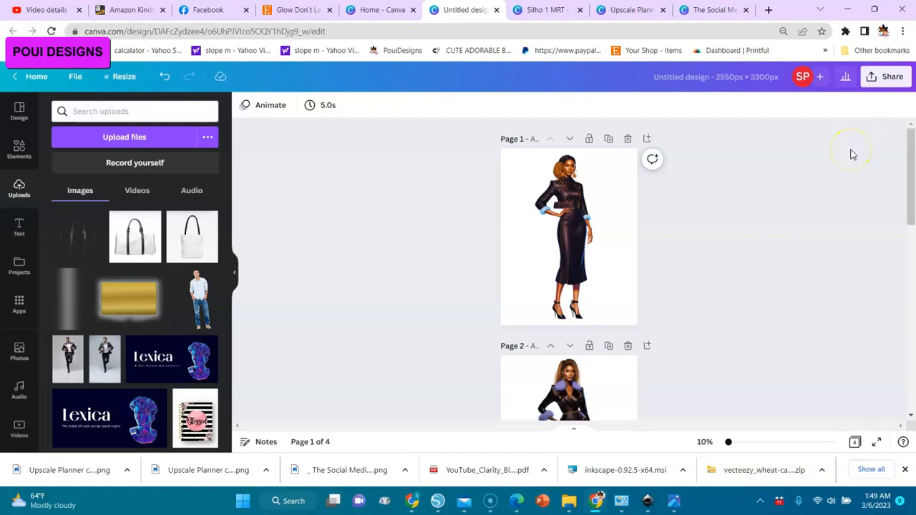
Rename the design as "4 Elegant Ladies".
{"action": "left_click", "coordinate": [887, 77]}
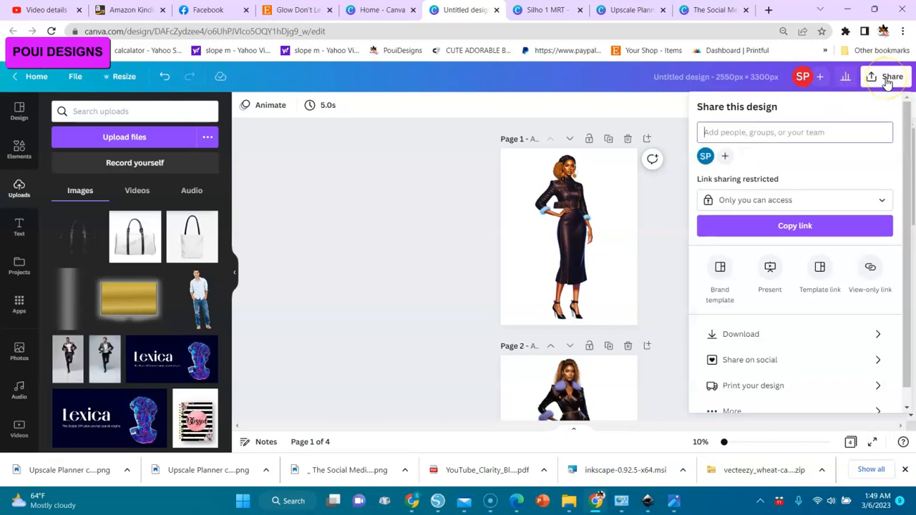
{"action": "left_click", "coordinate": [881, 77]}
{"action": "left_click", "coordinate": [749, 81]}
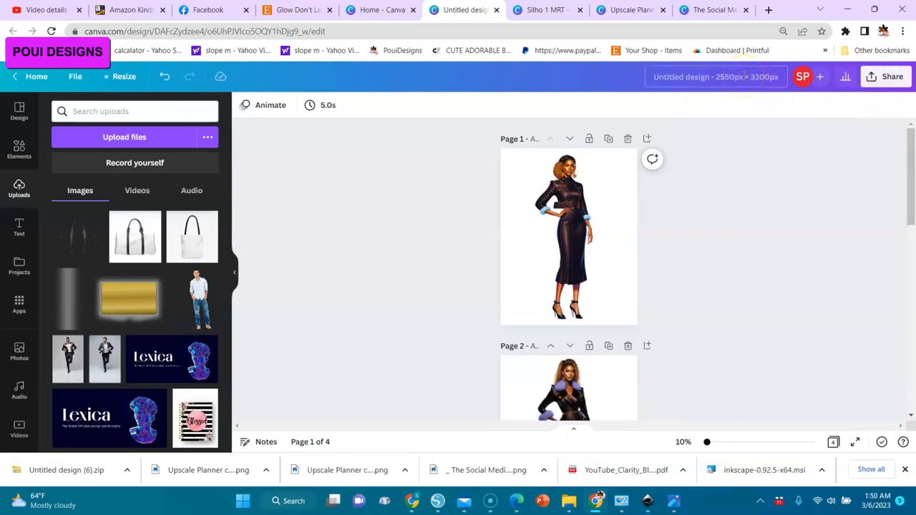
{"action": "type", "text": "4 E"}
{"action": "type", "text": "le"}
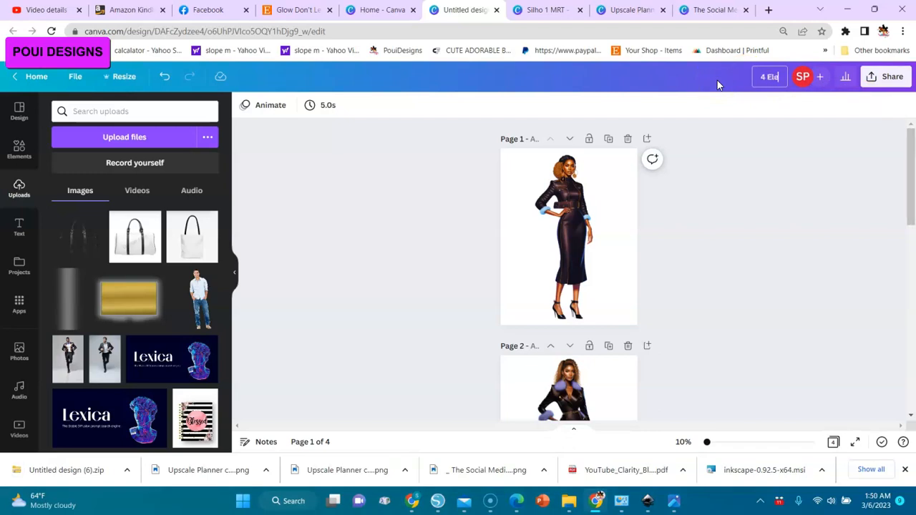
{"action": "type", "text": "gant Ladies"}
Download all four pages as PNG at size 1 (2,550 × 3,300 px) with a transparent background.
{"action": "left_click", "coordinate": [892, 80]}
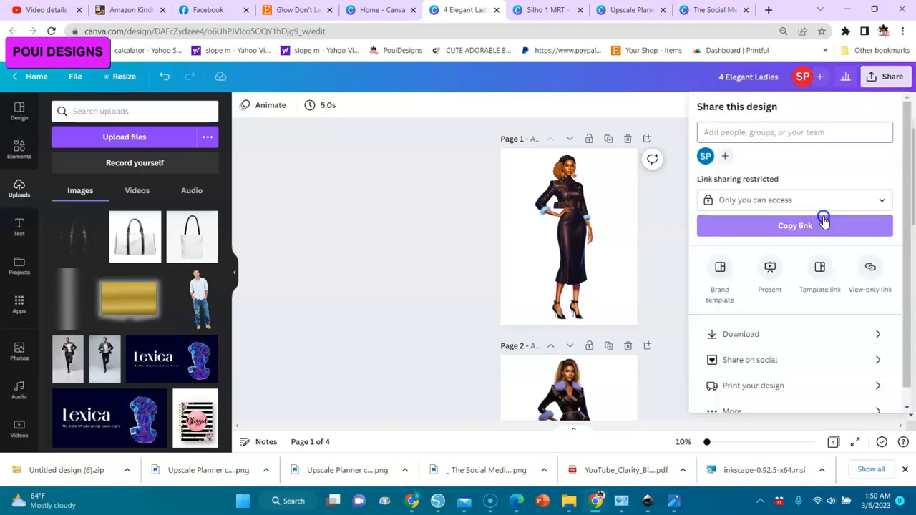
{"action": "left_click", "coordinate": [739, 336]}
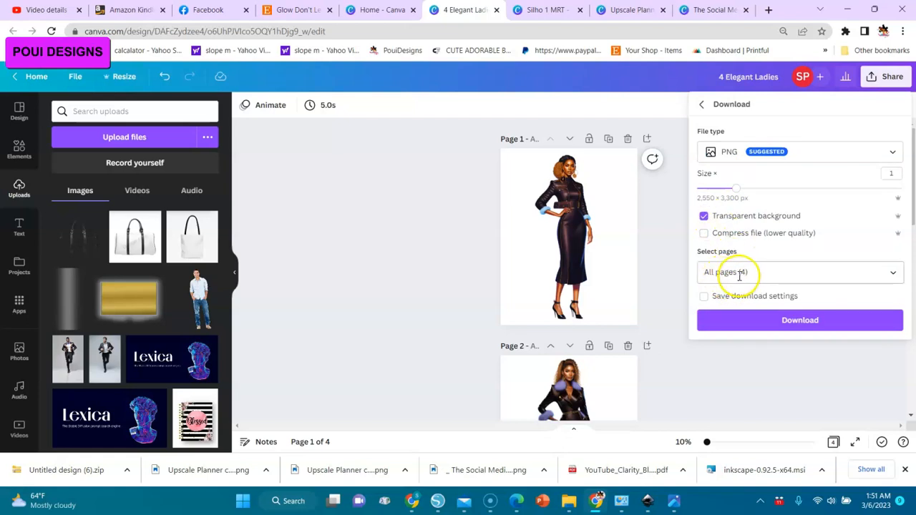
{"action": "left_click", "coordinate": [787, 321]}
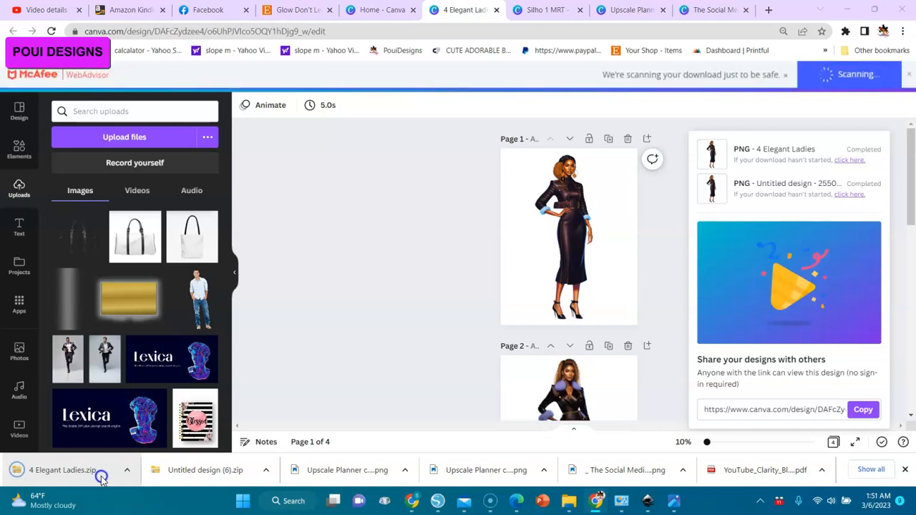
{"action": "left_click", "coordinate": [460, 285]}
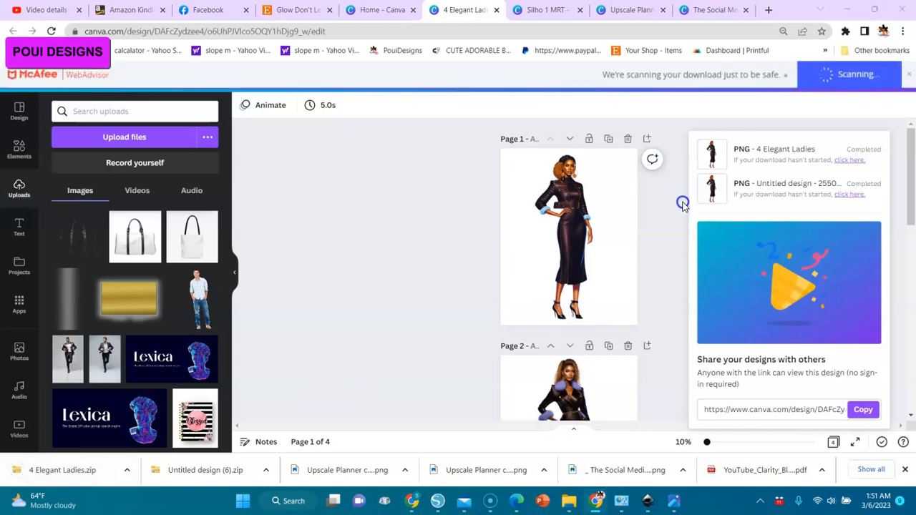
{"action": "left_click", "coordinate": [909, 125]}
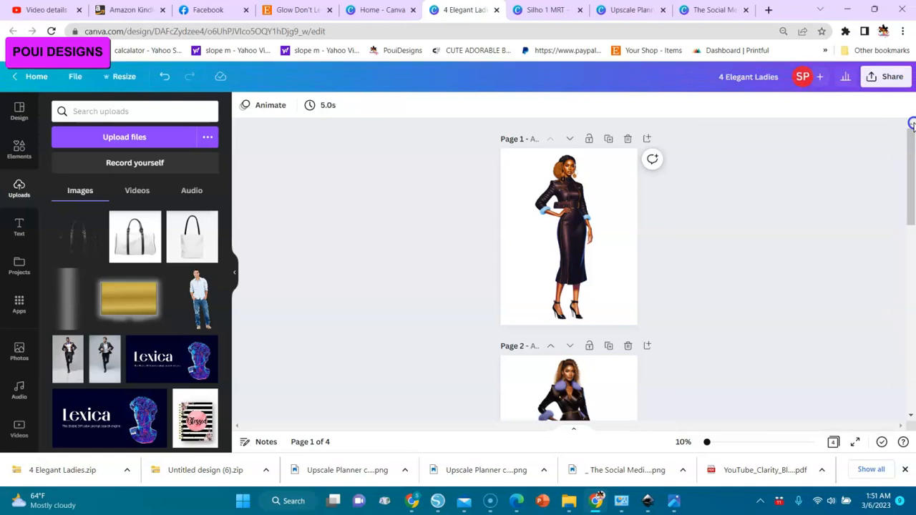
Download all four pages as a PDF Print file with the CMYK (best for professional printing) color profile.
{"action": "left_click", "coordinate": [886, 81]}
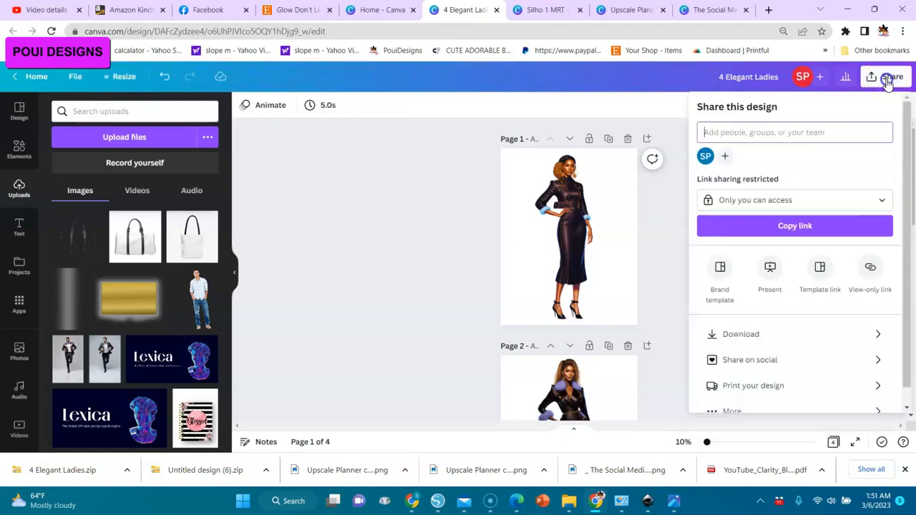
{"action": "left_click", "coordinate": [743, 333]}
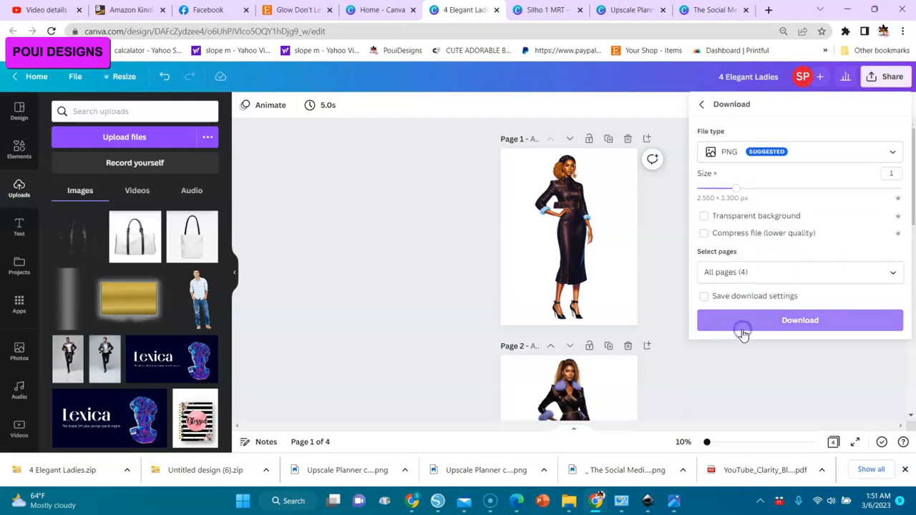
{"action": "left_click", "coordinate": [812, 160]}
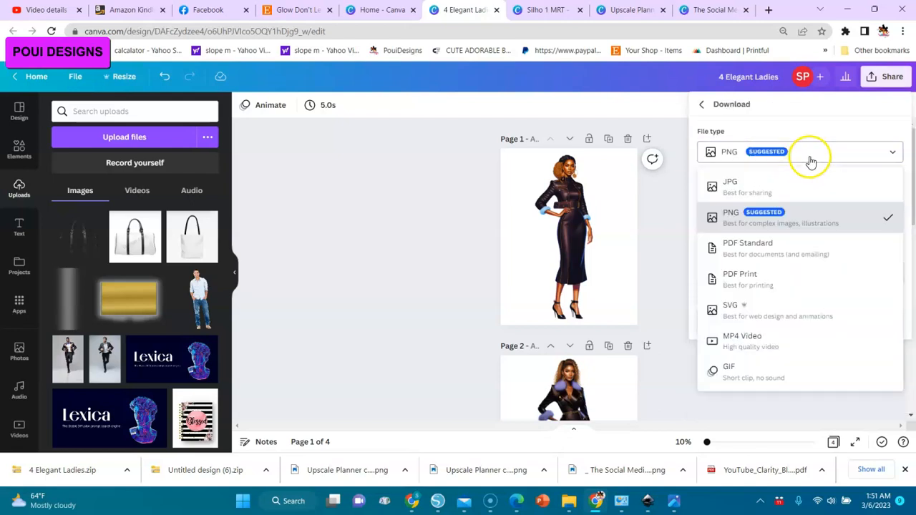
{"action": "left_click", "coordinate": [744, 279]}
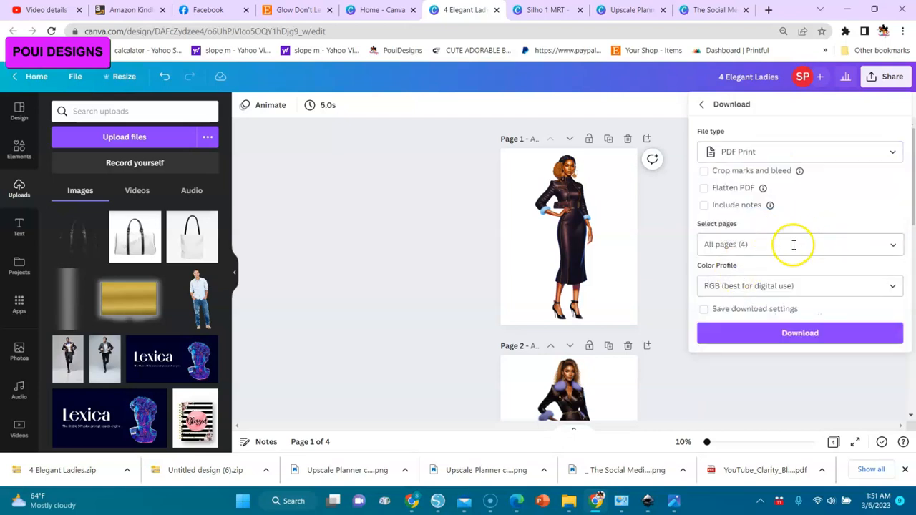
{"action": "left_click", "coordinate": [895, 289]}
{"action": "left_click", "coordinate": [814, 346]}
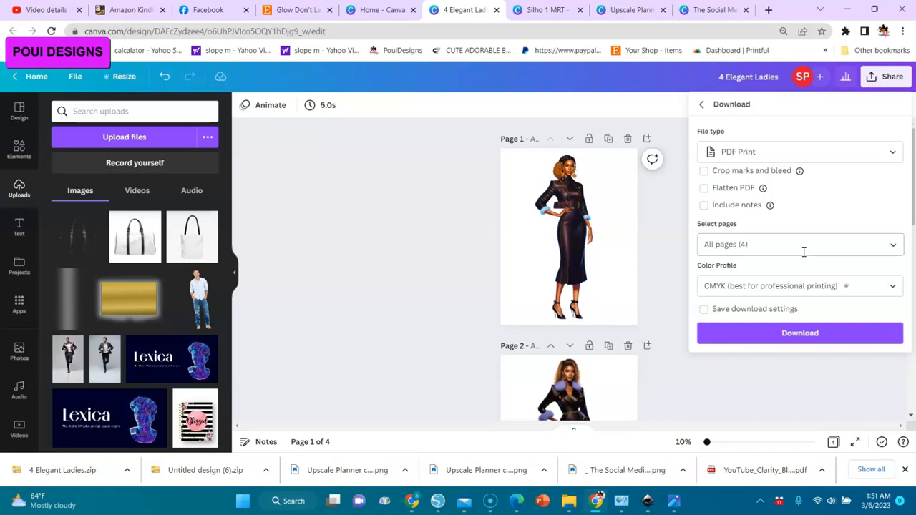
{"action": "left_click", "coordinate": [805, 338]}
{"action": "left_click", "coordinate": [660, 270]}
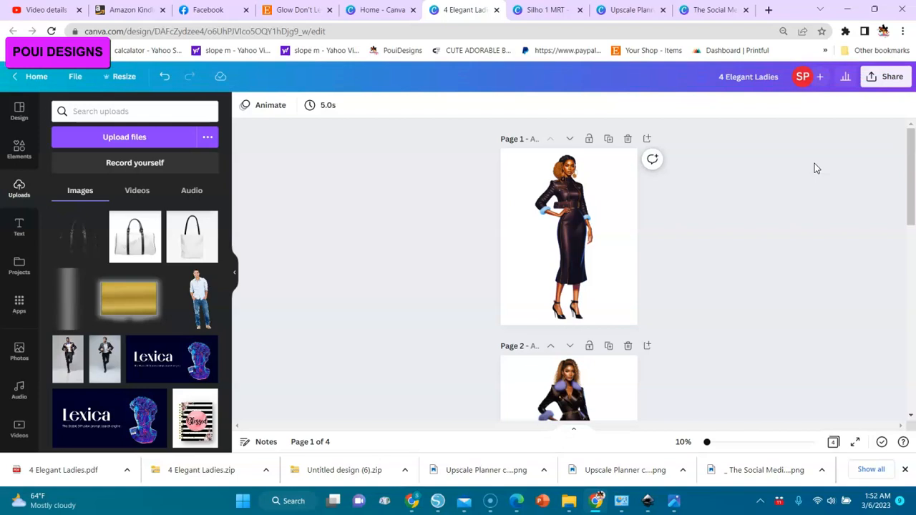
Add a blank fifth page after page 4 and copy the woman image from page 1.
{"action": "left_click_drag", "start_coordinate": [909, 174], "coordinate": [902, 379]}
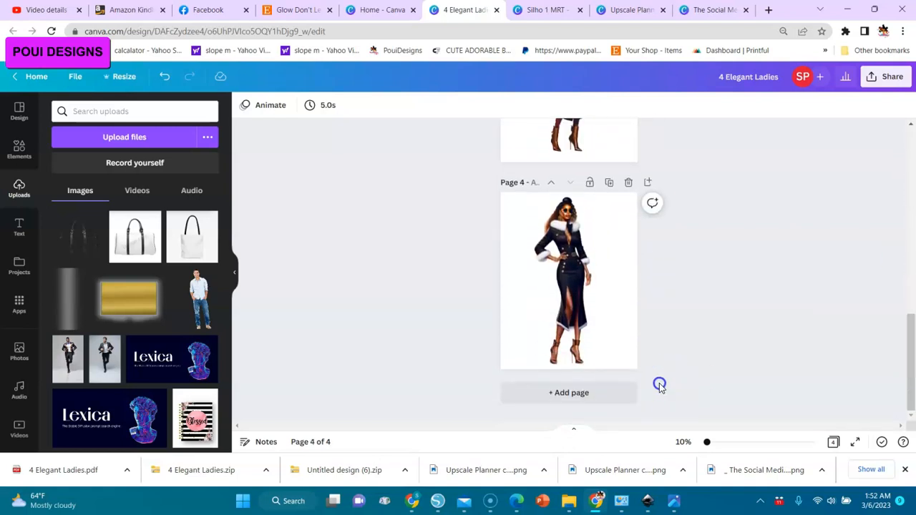
{"action": "left_click", "coordinate": [579, 396]}
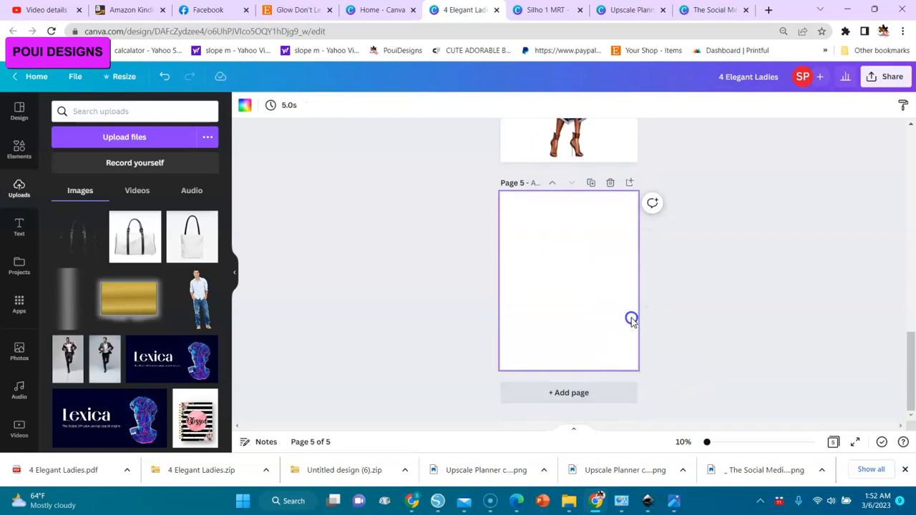
{"action": "left_click_drag", "start_coordinate": [910, 358], "coordinate": [910, 149]}
{"action": "left_click", "coordinate": [592, 228]}
{"action": "left_click", "coordinate": [573, 230]}
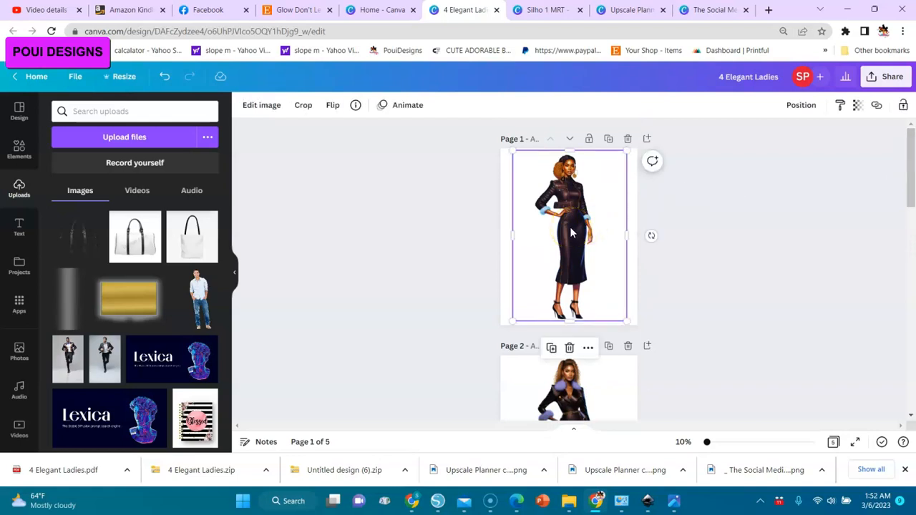
{"action": "right_click", "coordinate": [571, 230]}
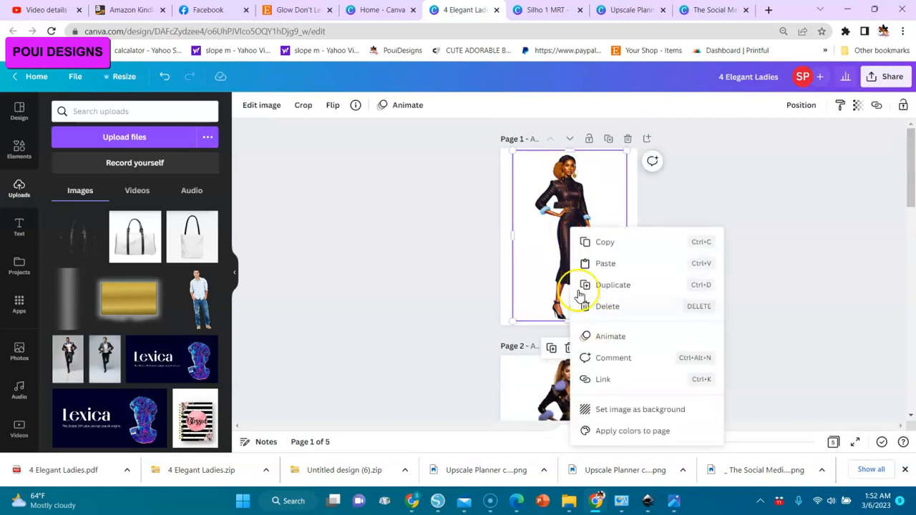
{"action": "left_click", "coordinate": [600, 245]}
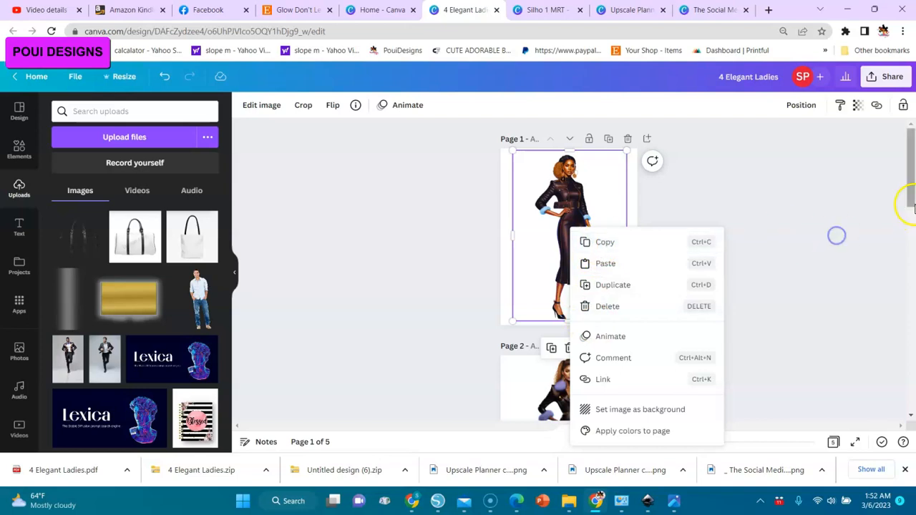
Paste the copied page 1 woman onto page 5 and move her to the left edge of the page.
{"action": "left_click_drag", "start_coordinate": [909, 197], "coordinate": [898, 403]}
{"action": "left_click", "coordinate": [568, 285]}
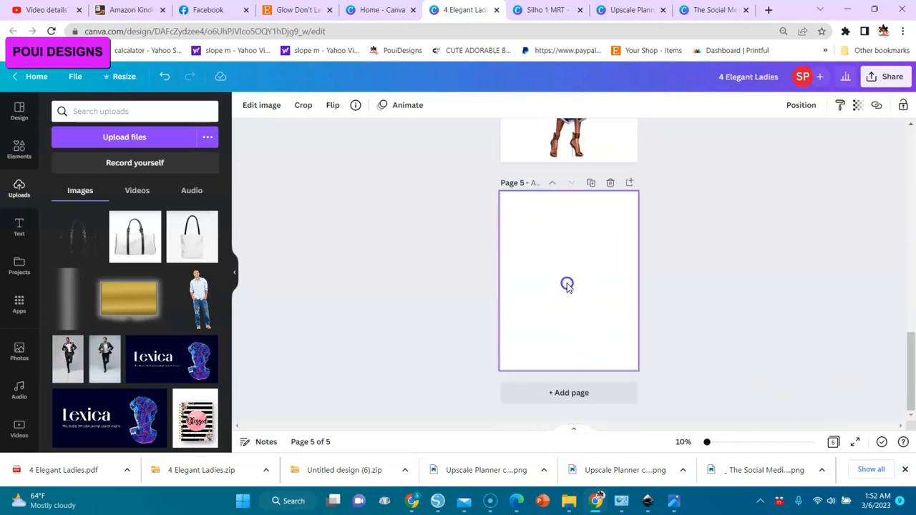
{"action": "right_click", "coordinate": [544, 275]}
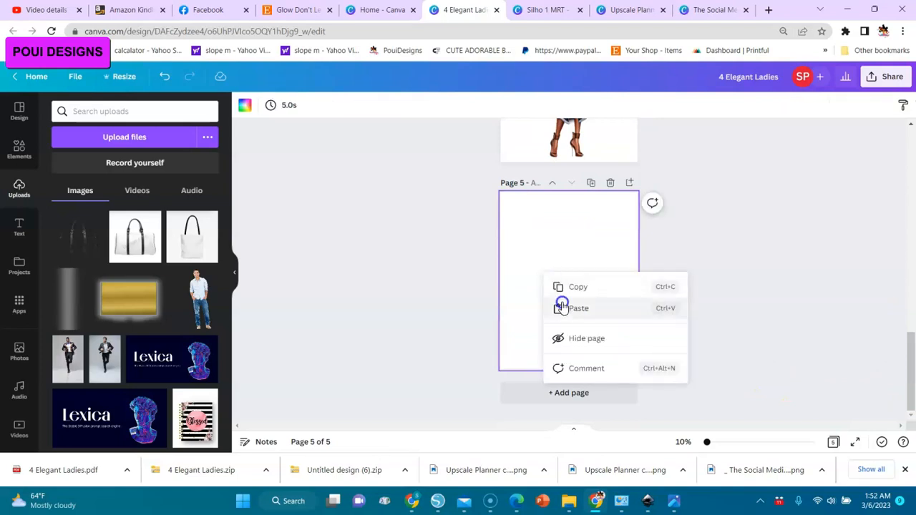
{"action": "left_click", "coordinate": [562, 309]}
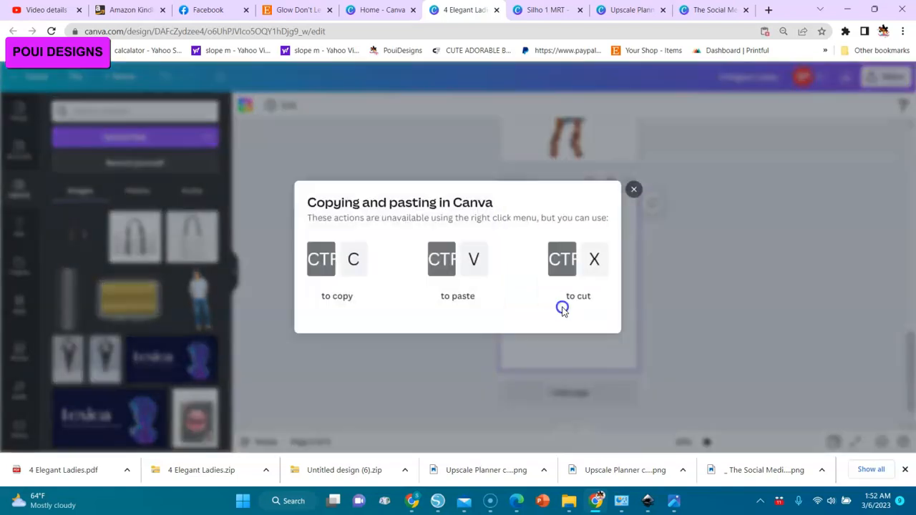
{"action": "left_click", "coordinate": [634, 189]}
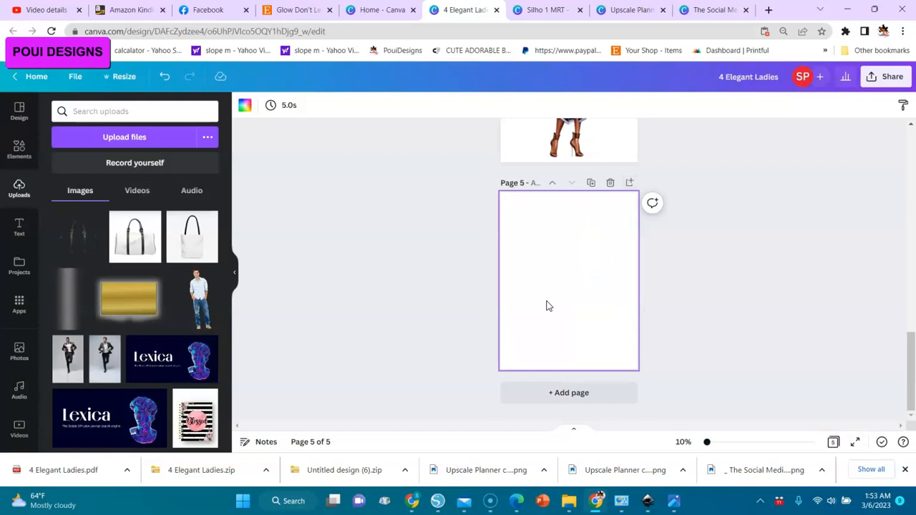
{"action": "key", "text": "ctrl+v"}
{"action": "left_click_drag", "start_coordinate": [569, 288], "coordinate": [539, 293]}
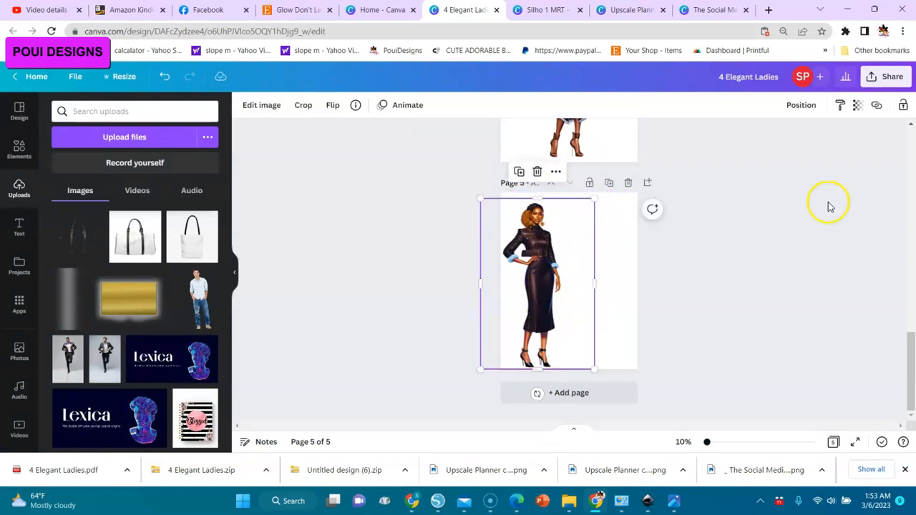
Copy the woman image from page 2 onto page 5 and place her close beside the first woman, with their feet level.
{"action": "left_click", "coordinate": [912, 172]}
{"action": "left_click", "coordinate": [912, 172]}
{"action": "left_click", "coordinate": [912, 172]}
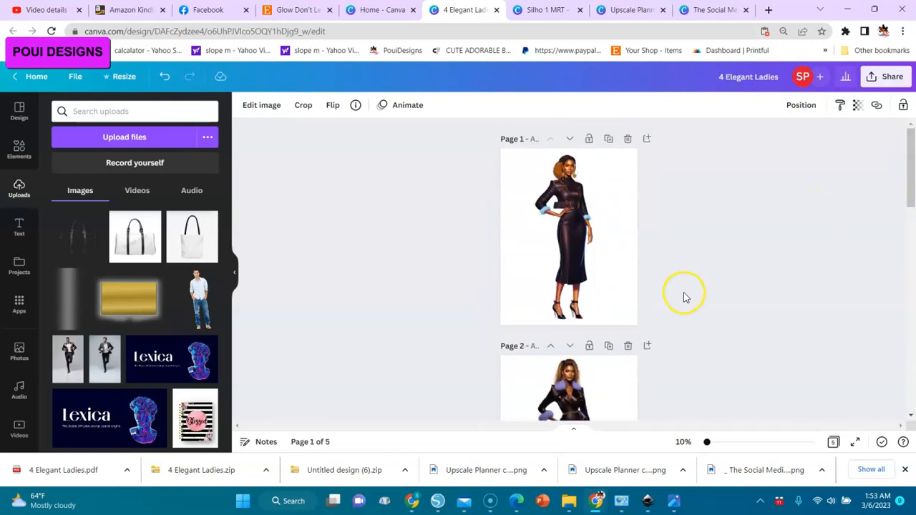
{"action": "left_click", "coordinate": [554, 394]}
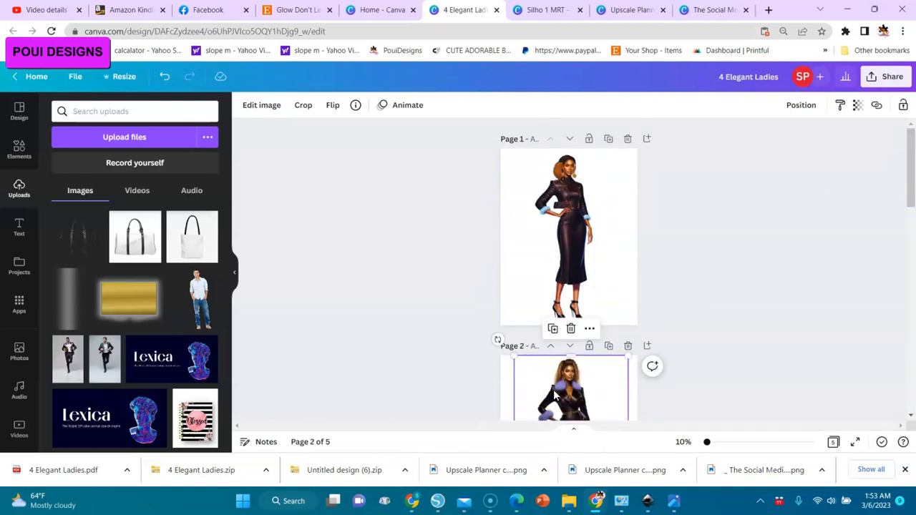
{"action": "right_click", "coordinate": [553, 390]}
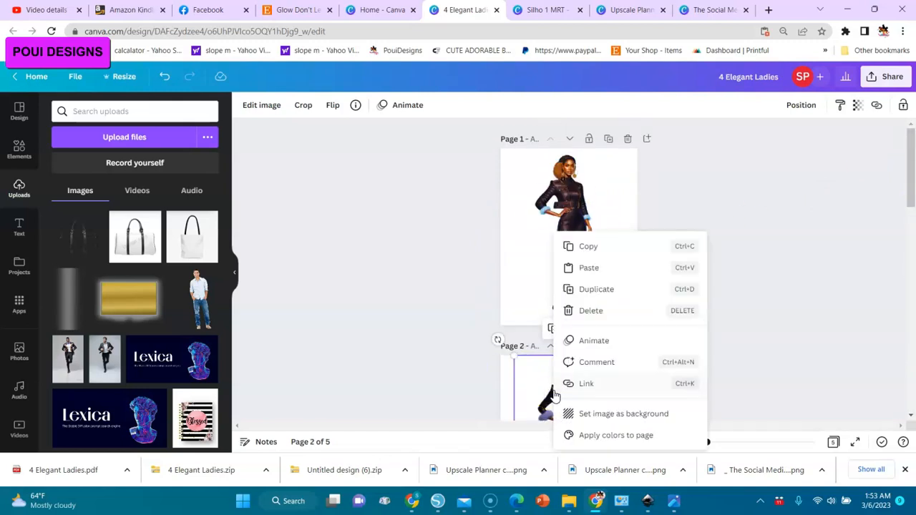
{"action": "left_click", "coordinate": [576, 248]}
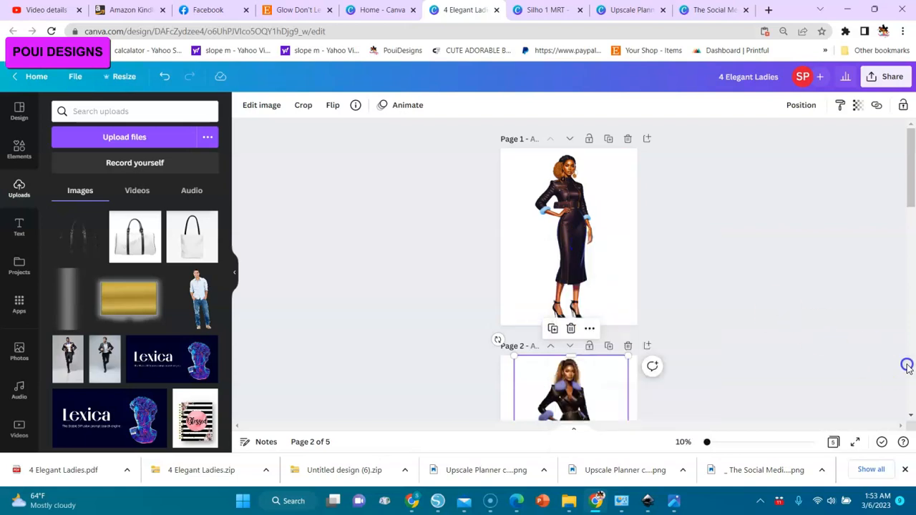
{"action": "scroll", "coordinate": [908, 366], "scroll_direction": "down", "scroll_amount": 7}
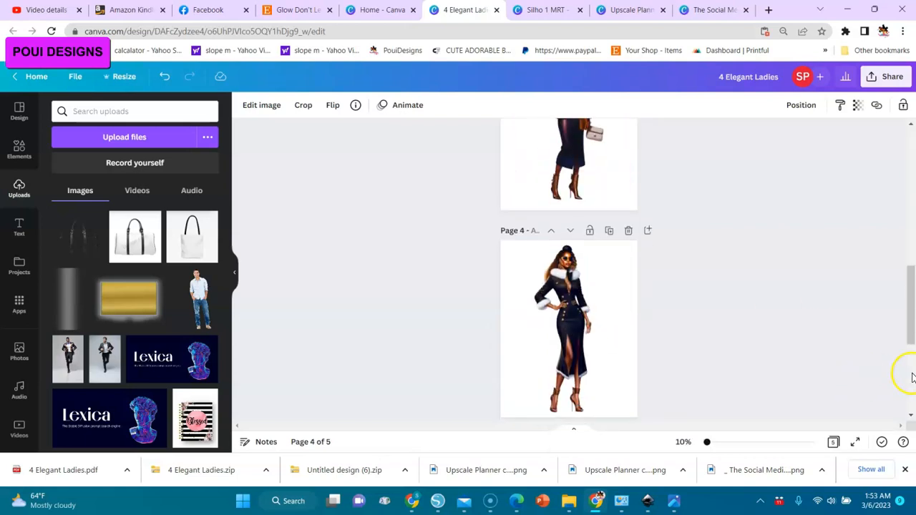
{"action": "scroll", "coordinate": [907, 378], "scroll_direction": "down", "scroll_amount": 3}
{"action": "left_click", "coordinate": [587, 311]}
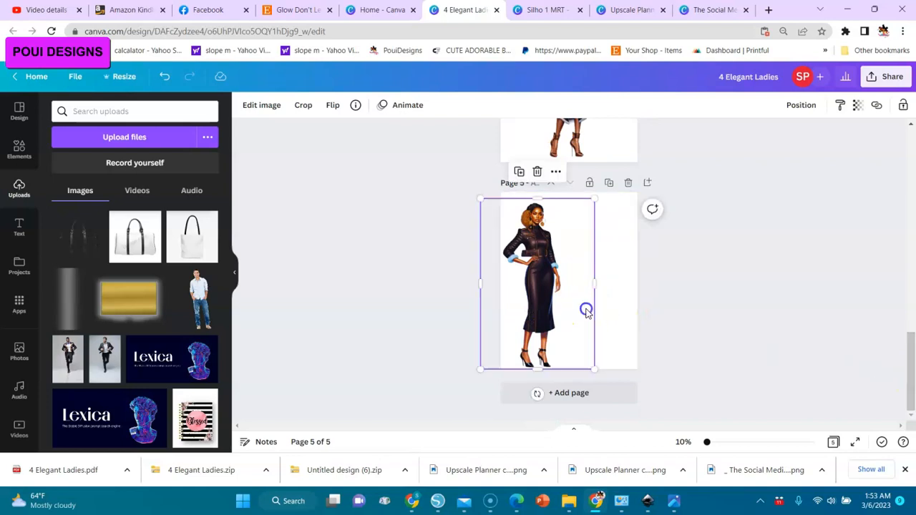
{"action": "key", "text": "ctrl+v"}
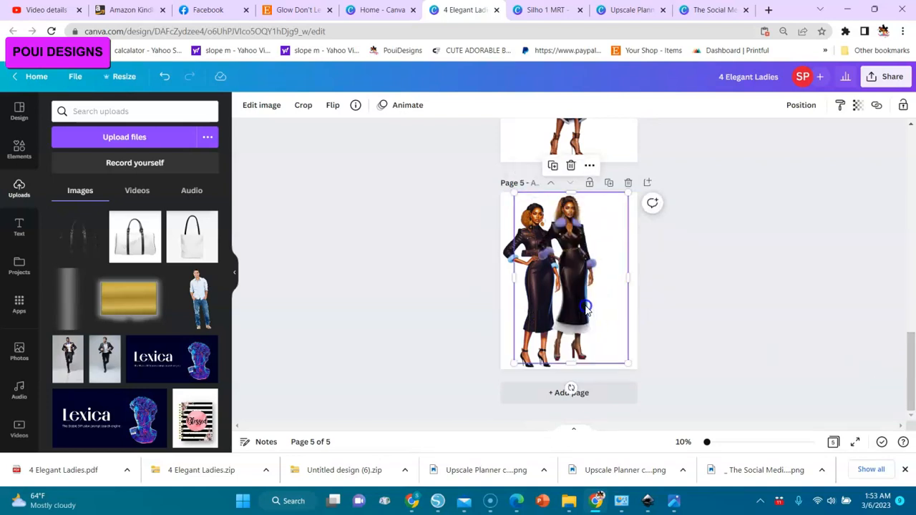
{"action": "right_click", "coordinate": [574, 294]}
{"action": "left_click", "coordinate": [572, 290]}
{"action": "left_click_drag", "start_coordinate": [571, 290], "coordinate": [564, 292]}
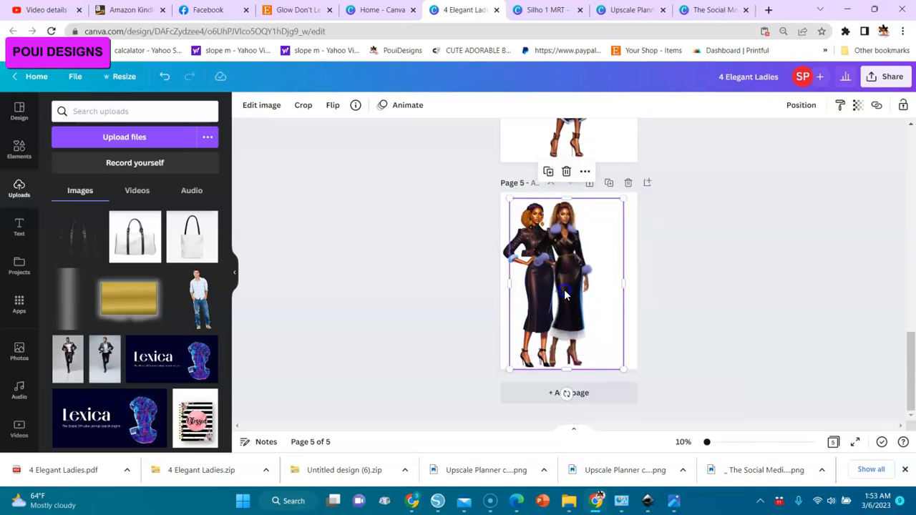
Copy the woman image from page 3 onto page 5 and place her to the right of the second woman, slightly overlapping.
{"action": "right_click", "coordinate": [912, 207]}
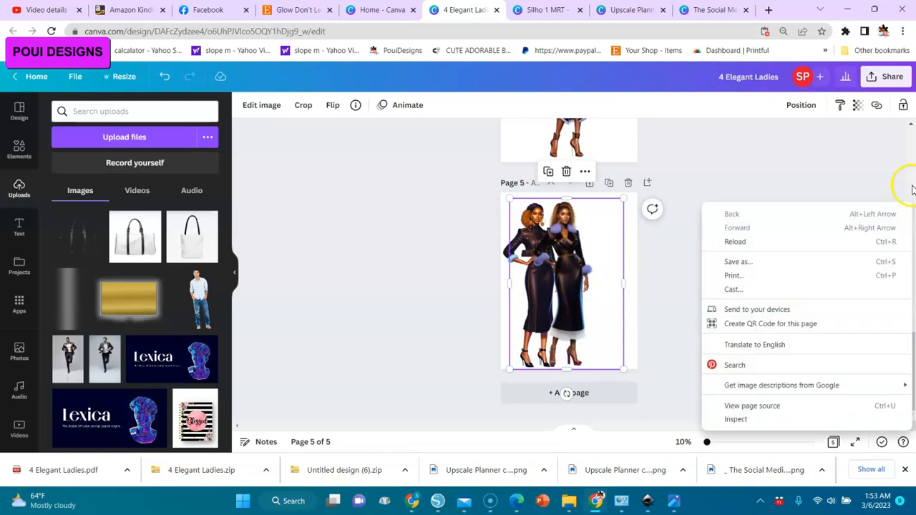
{"action": "left_click", "coordinate": [827, 163]}
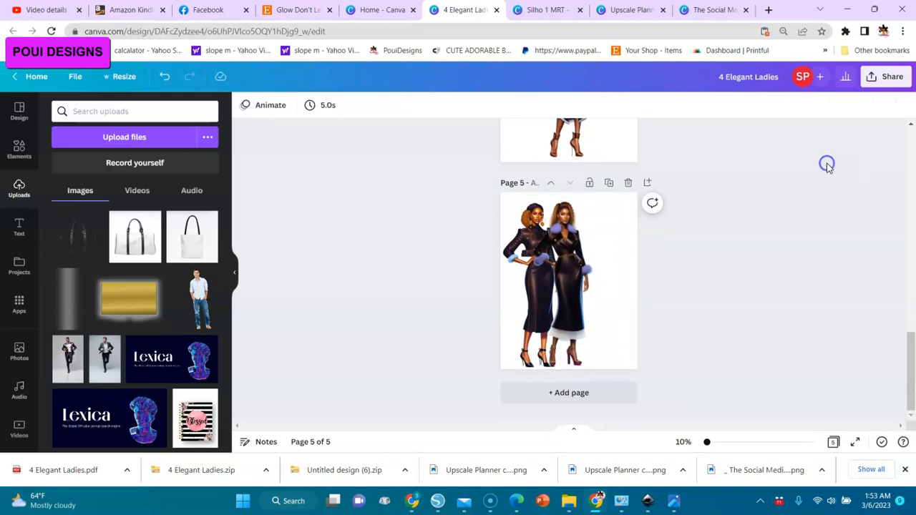
{"action": "left_click", "coordinate": [914, 160]}
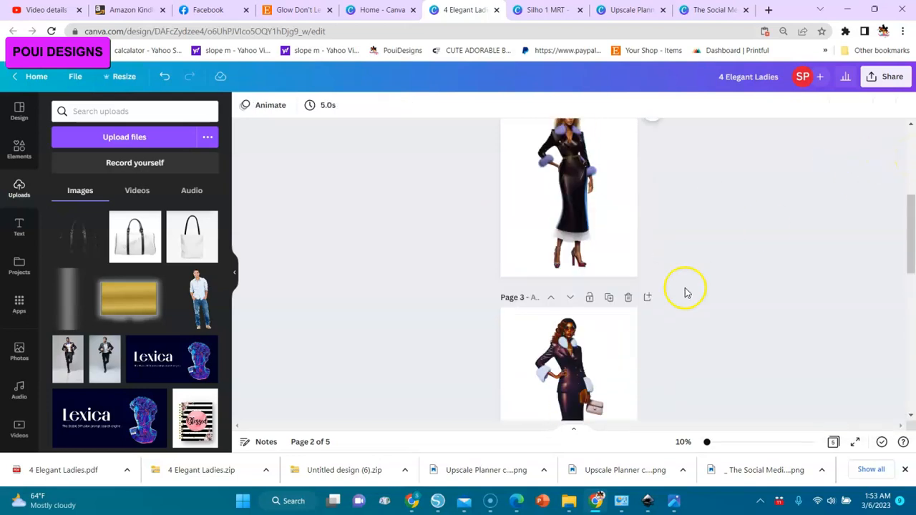
{"action": "left_click", "coordinate": [555, 347]}
{"action": "right_click", "coordinate": [554, 348]}
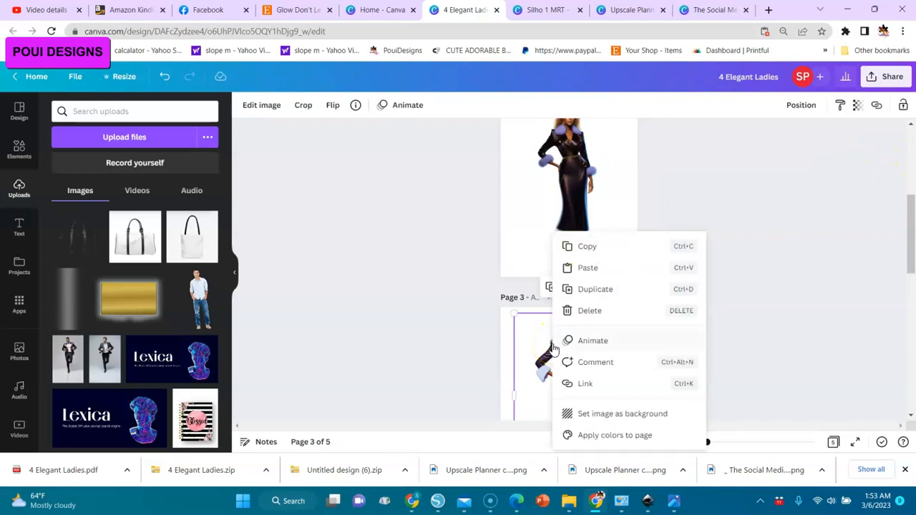
{"action": "left_click", "coordinate": [589, 248]}
{"action": "left_click", "coordinate": [913, 372]}
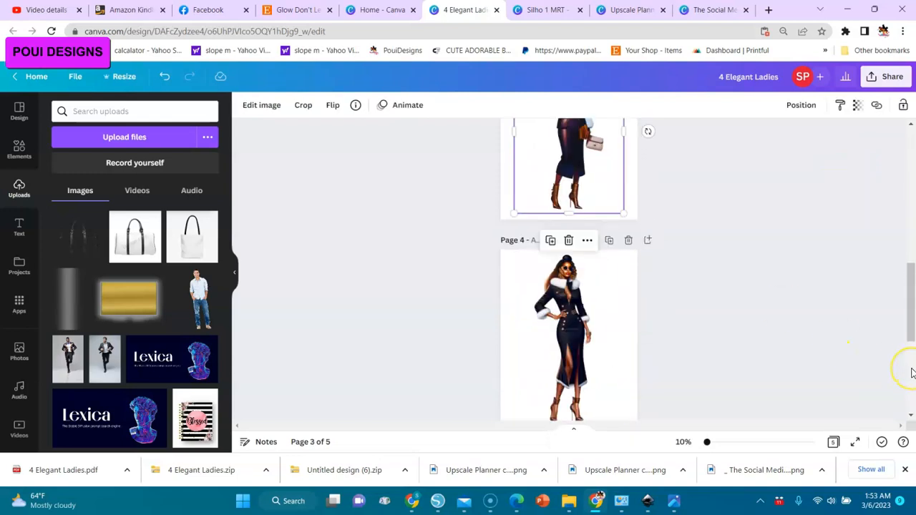
{"action": "left_click", "coordinate": [913, 373]}
{"action": "left_click", "coordinate": [603, 311]}
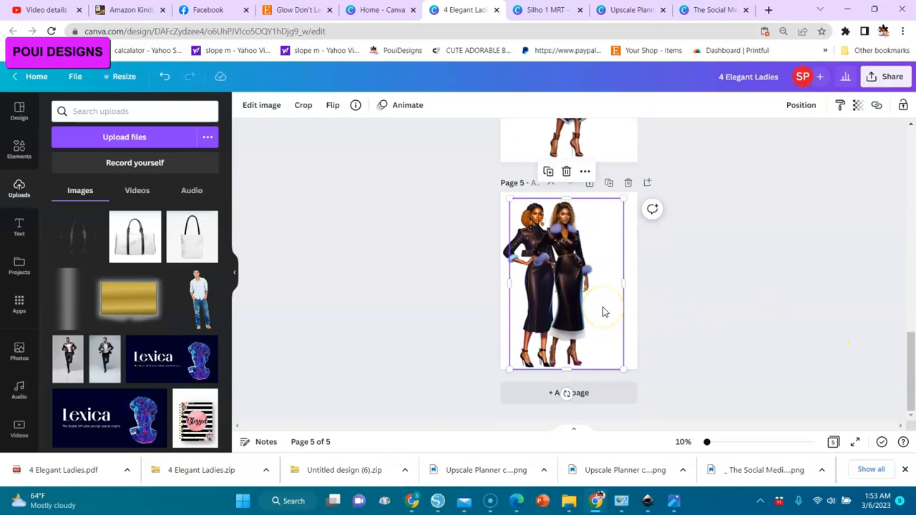
{"action": "key", "text": "ctrl+v"}
{"action": "left_click_drag", "start_coordinate": [585, 308], "coordinate": [596, 305]}
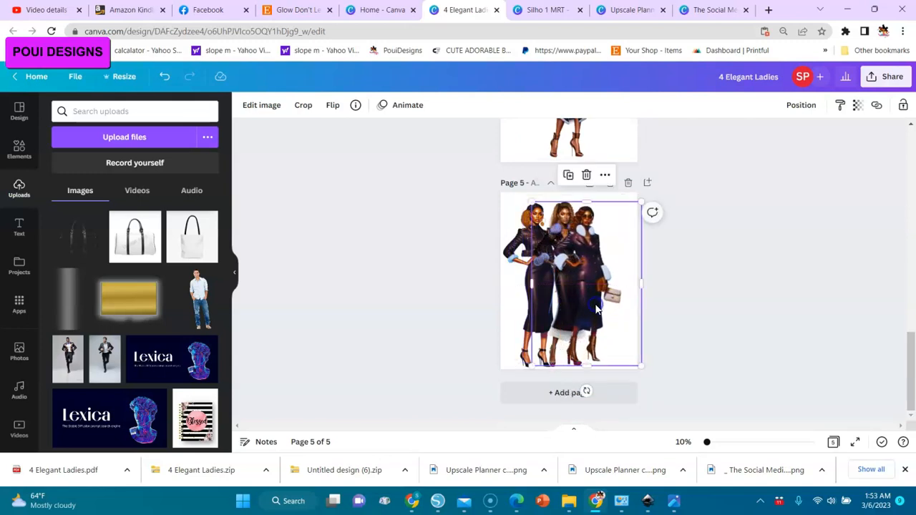
Copy the woman image from page 4 onto page 5 and place her to the right of the third woman, slightly overlapping.
{"action": "scroll", "coordinate": [904, 188], "scroll_direction": "up", "scroll_amount": 5}
{"action": "left_click", "coordinate": [573, 333]}
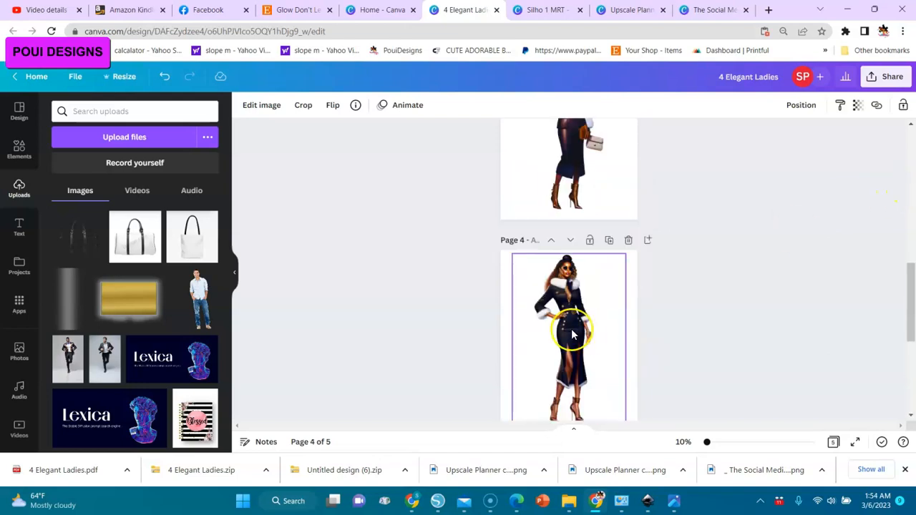
{"action": "right_click", "coordinate": [571, 329]}
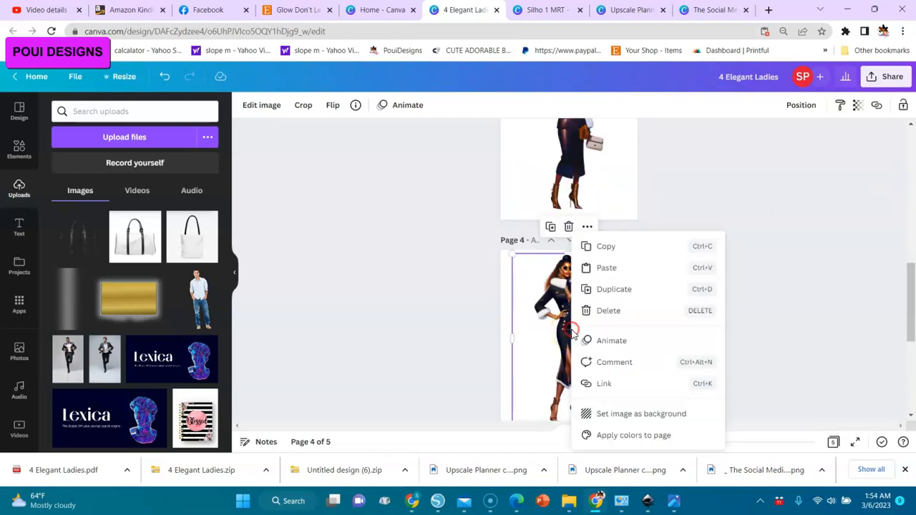
{"action": "left_click", "coordinate": [600, 247]}
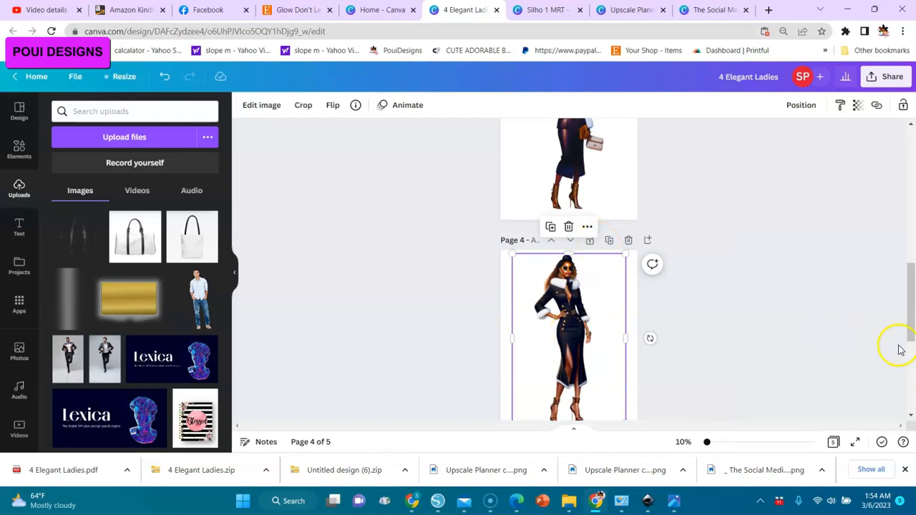
{"action": "left_click", "coordinate": [913, 385]}
{"action": "left_click", "coordinate": [635, 303]}
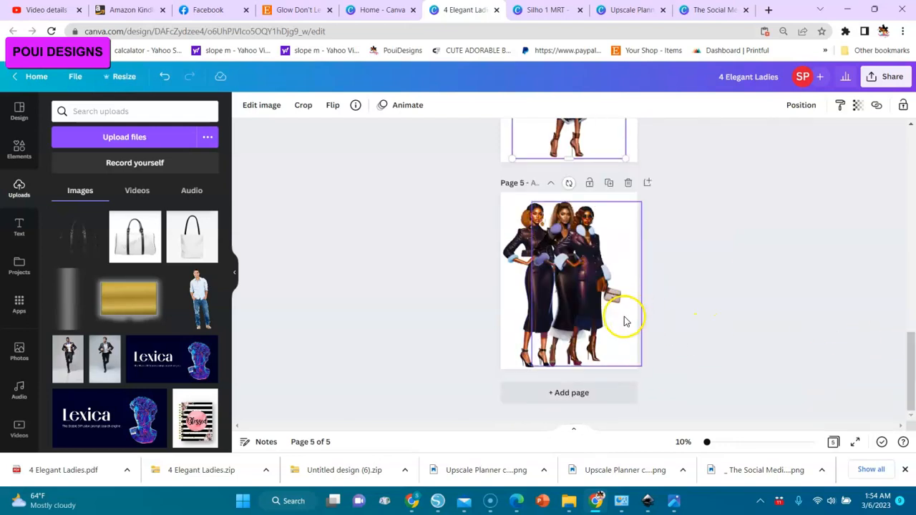
{"action": "key", "text": "ctrl+v"}
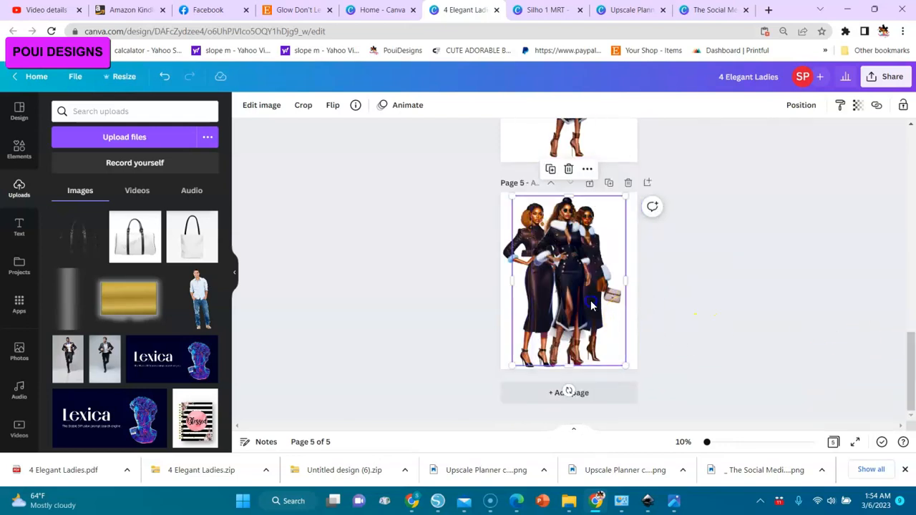
{"action": "left_click_drag", "start_coordinate": [572, 289], "coordinate": [612, 292]}
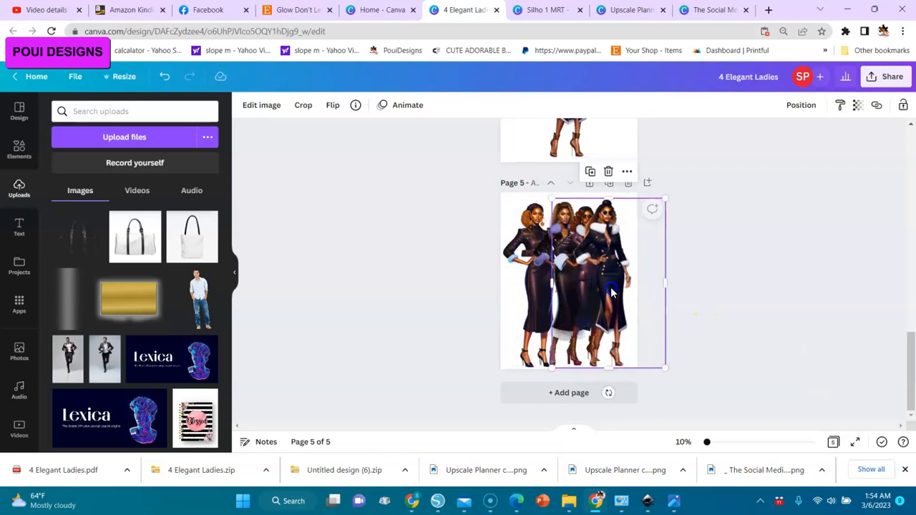
Adjust the women's positions on page 5 so all four stand evenly overlapped and fit within the page width.
{"action": "left_click_drag", "start_coordinate": [709, 442], "coordinate": [737, 441]}
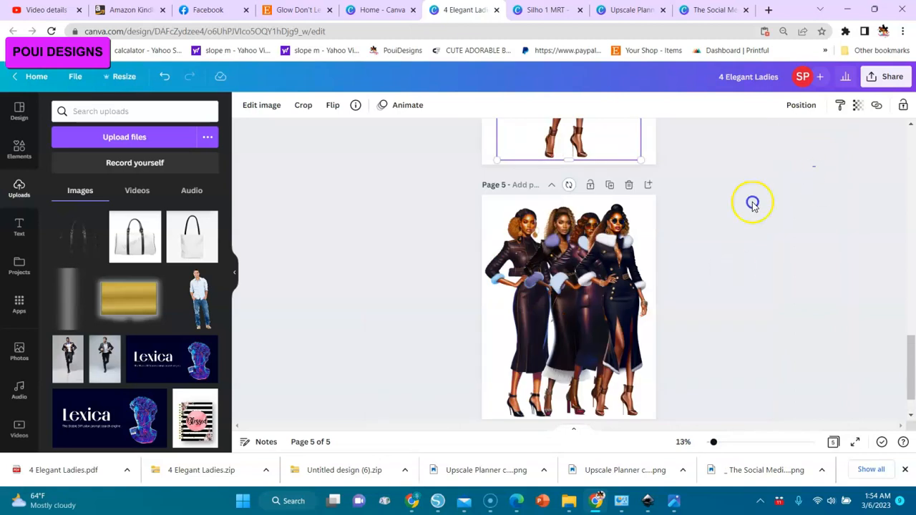
{"action": "left_click_drag", "start_coordinate": [753, 203], "coordinate": [378, 420]}
{"action": "left_click_drag", "start_coordinate": [584, 364], "coordinate": [587, 364]}
{"action": "left_click", "coordinate": [767, 323]}
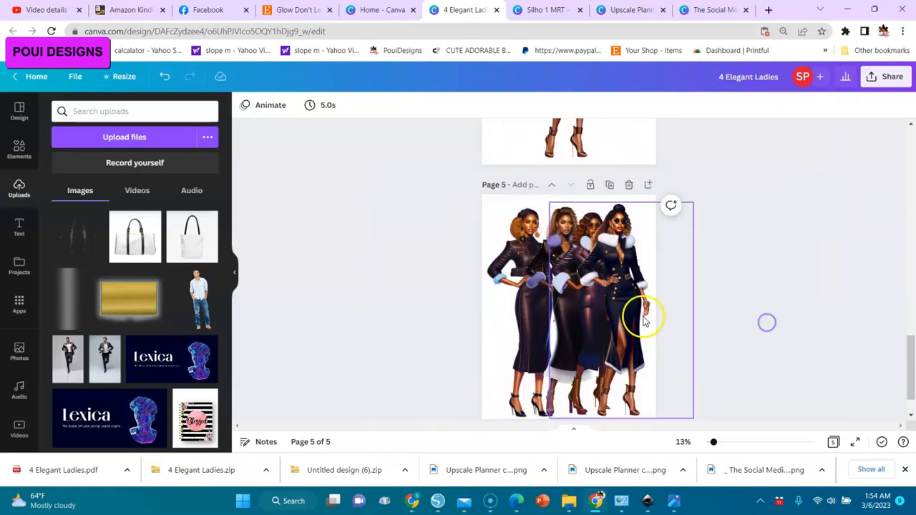
{"action": "left_click_drag", "start_coordinate": [616, 280], "coordinate": [621, 281]}
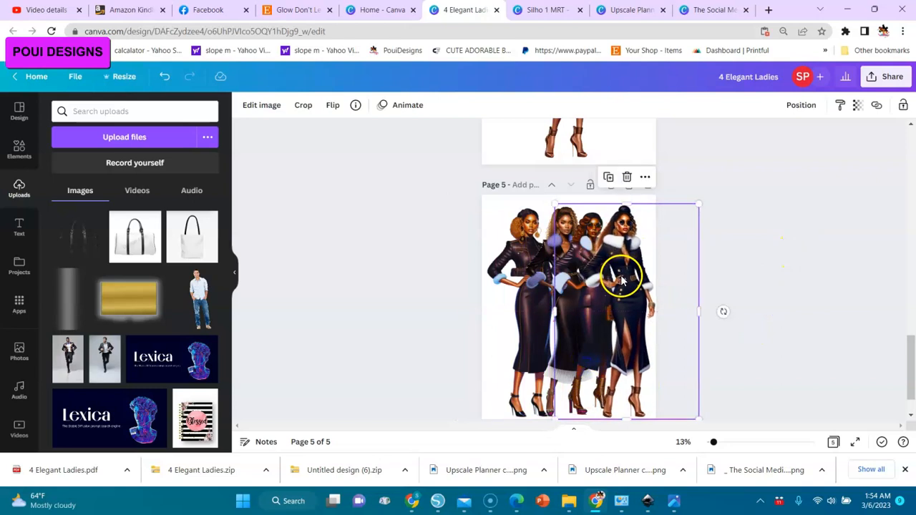
{"action": "left_click", "coordinate": [548, 265]}
{"action": "left_click_drag", "start_coordinate": [547, 267], "coordinate": [506, 247]}
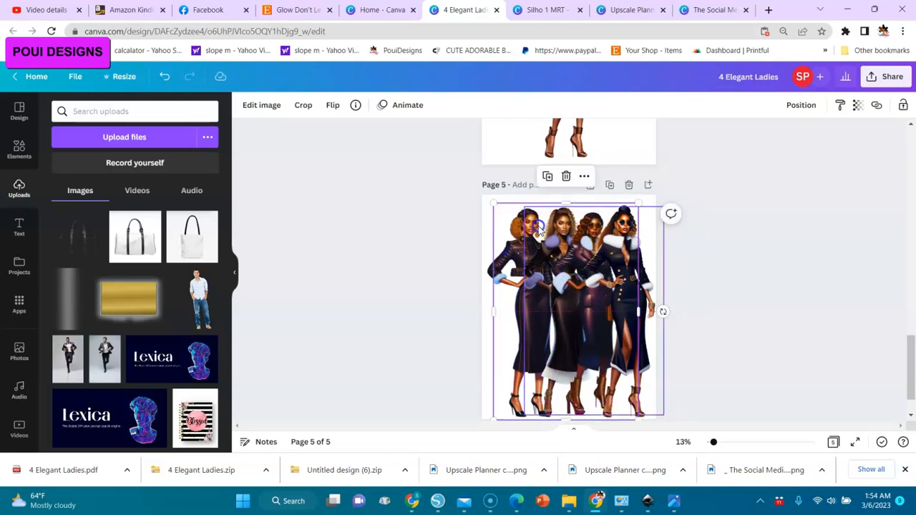
{"action": "left_click_drag", "start_coordinate": [716, 164], "coordinate": [432, 484]}
{"action": "left_click_drag", "start_coordinate": [575, 367], "coordinate": [571, 366]}
{"action": "left_click", "coordinate": [762, 296]}
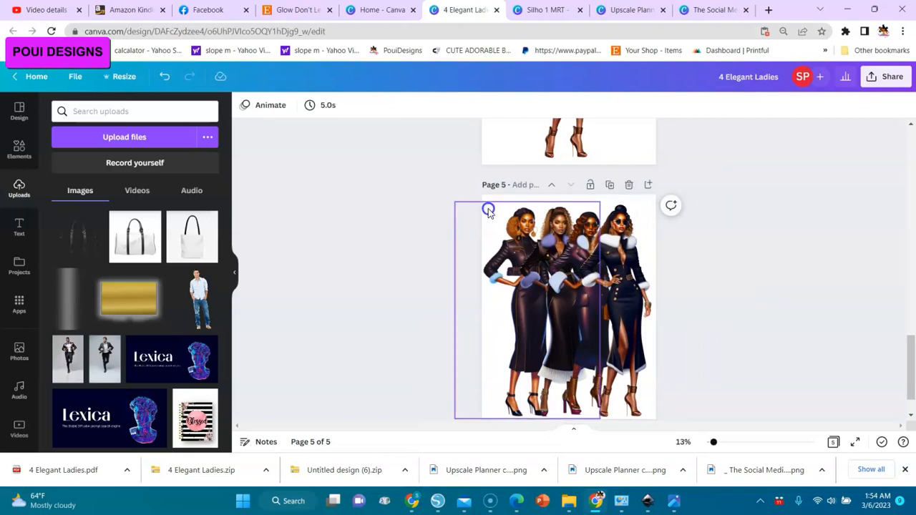
Search the elements for dotted grid and add the diagonal dotted-line grid graphic to page 5.
{"action": "left_click", "coordinate": [111, 136]}
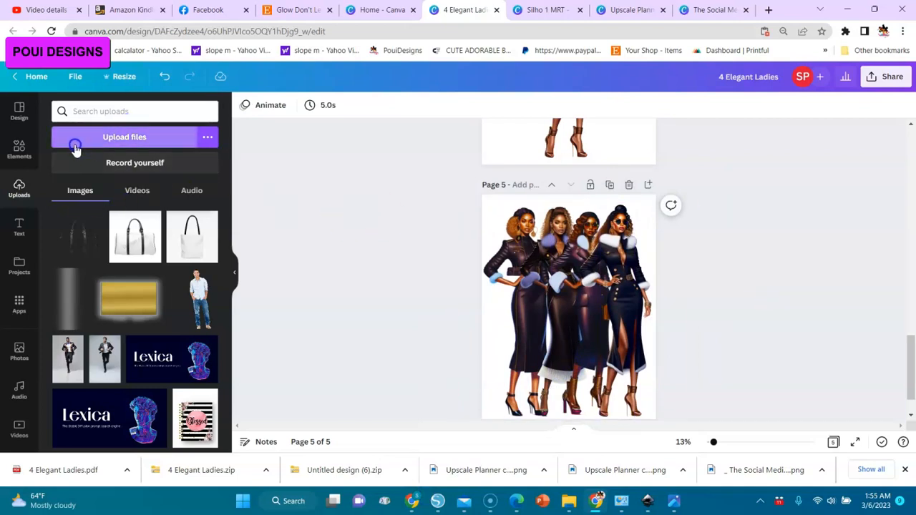
{"action": "left_click", "coordinate": [19, 149]}
{"action": "left_click", "coordinate": [122, 109]}
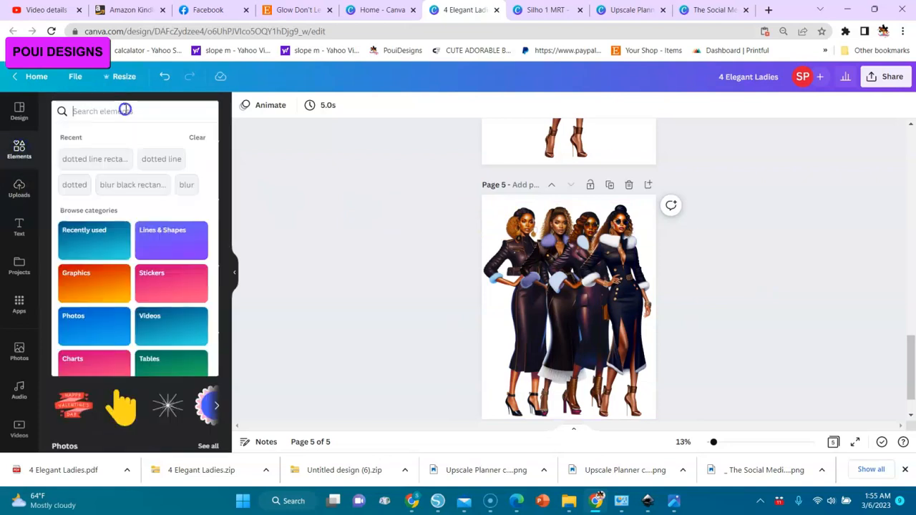
{"action": "type", "text": "dotted"}
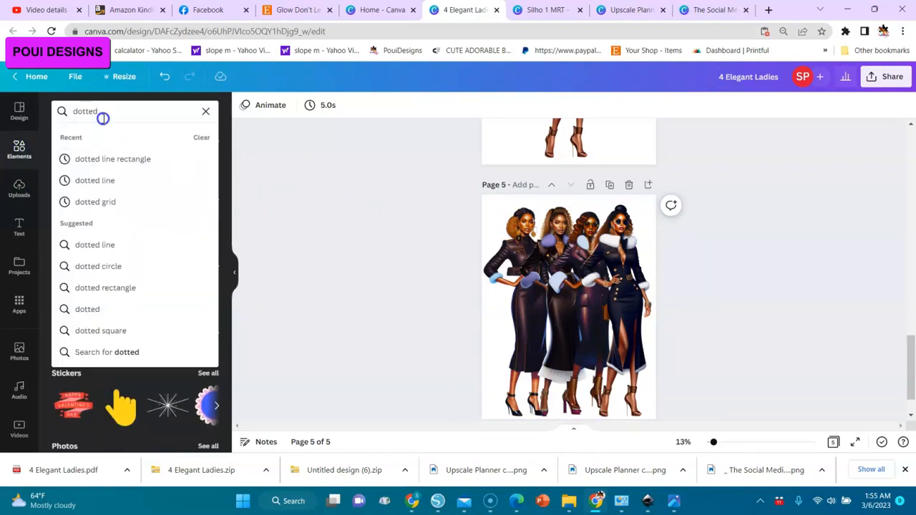
{"action": "left_click", "coordinate": [85, 206]}
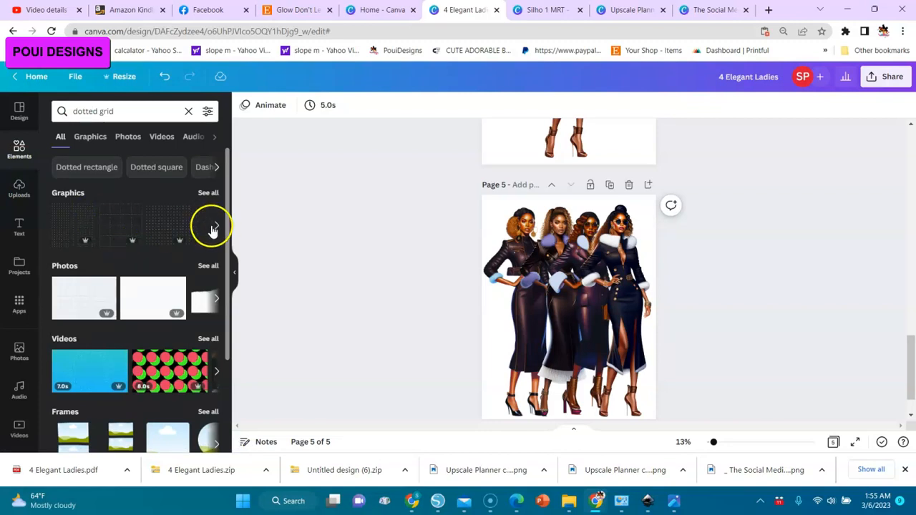
{"action": "left_click", "coordinate": [209, 195]}
{"action": "left_click", "coordinate": [63, 279]}
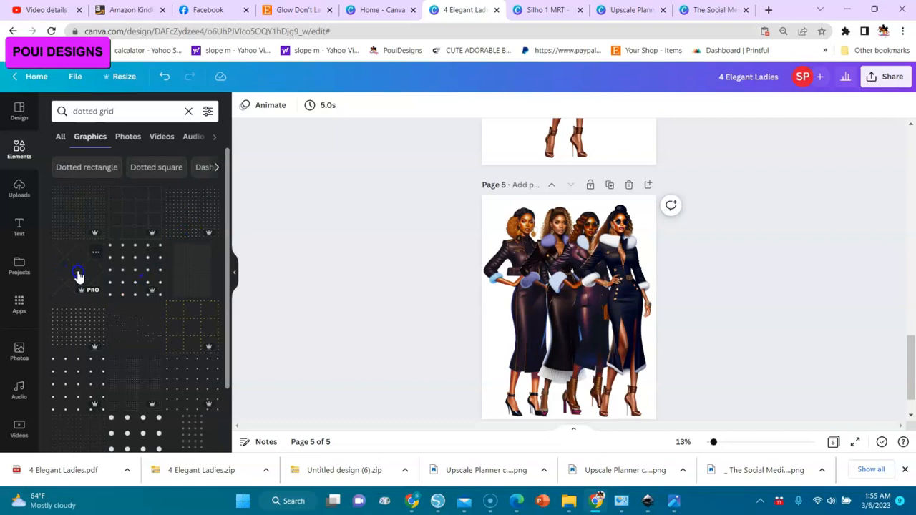
Resize the diagonal dotted grid to a small square covering the upper-left part of page 5.
{"action": "left_click_drag", "start_coordinate": [530, 271], "coordinate": [462, 186]}
{"action": "left_click_drag", "start_coordinate": [601, 340], "coordinate": [679, 428]}
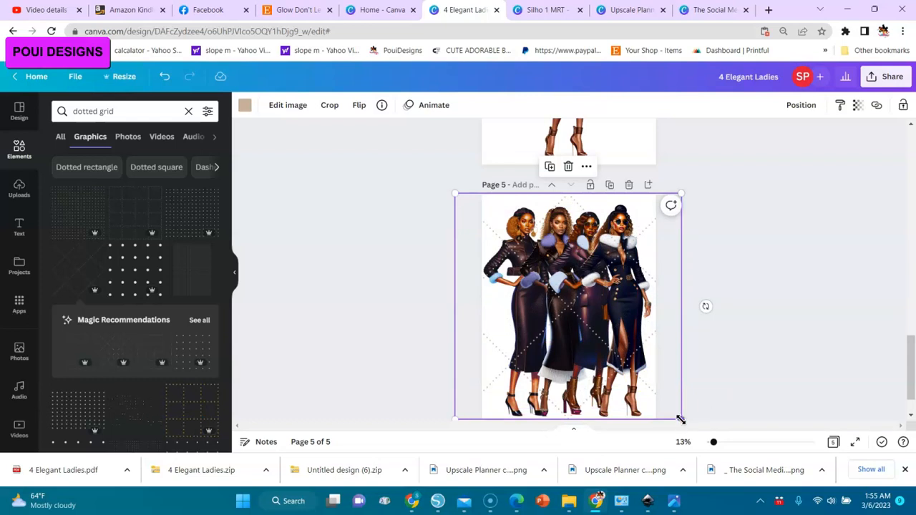
{"action": "left_click_drag", "start_coordinate": [680, 419], "coordinate": [668, 358]}
{"action": "left_click_drag", "start_coordinate": [595, 331], "coordinate": [603, 315]}
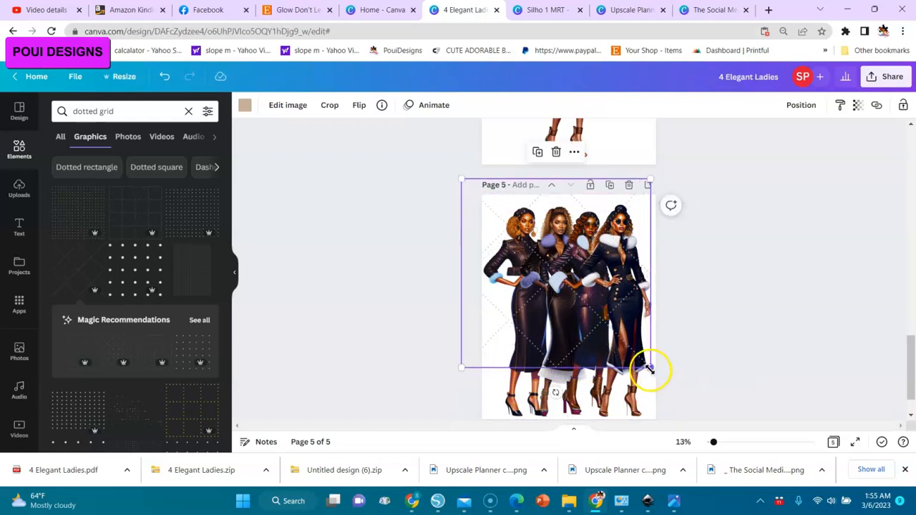
{"action": "left_click_drag", "start_coordinate": [648, 368], "coordinate": [584, 303]}
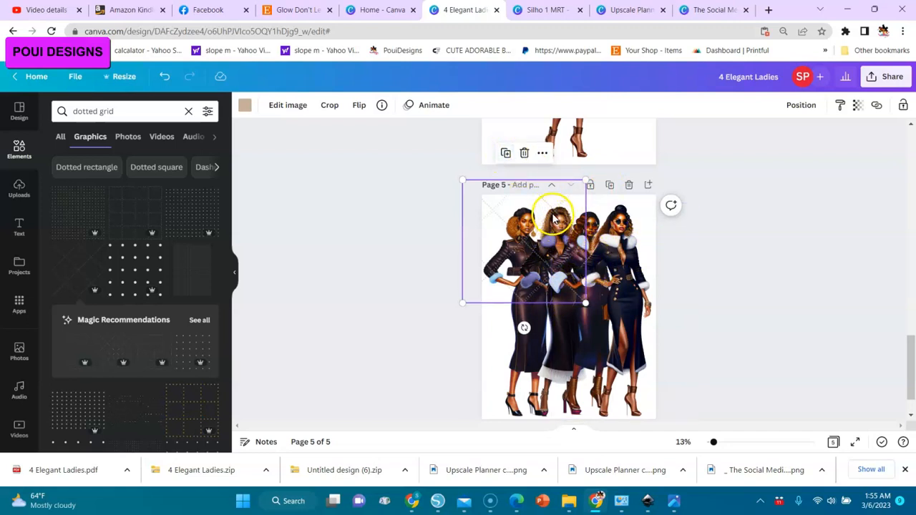
Duplicate the dotted grid and arrange the copies over the upper-right, lower-left and lower-right parts of page 5.
{"action": "left_click_drag", "start_coordinate": [554, 217], "coordinate": [628, 219]}
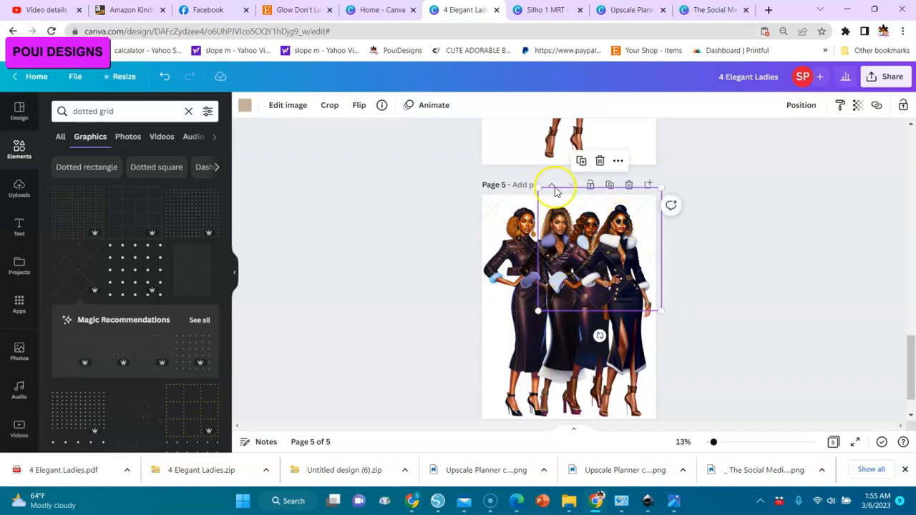
{"action": "left_click", "coordinate": [580, 160]}
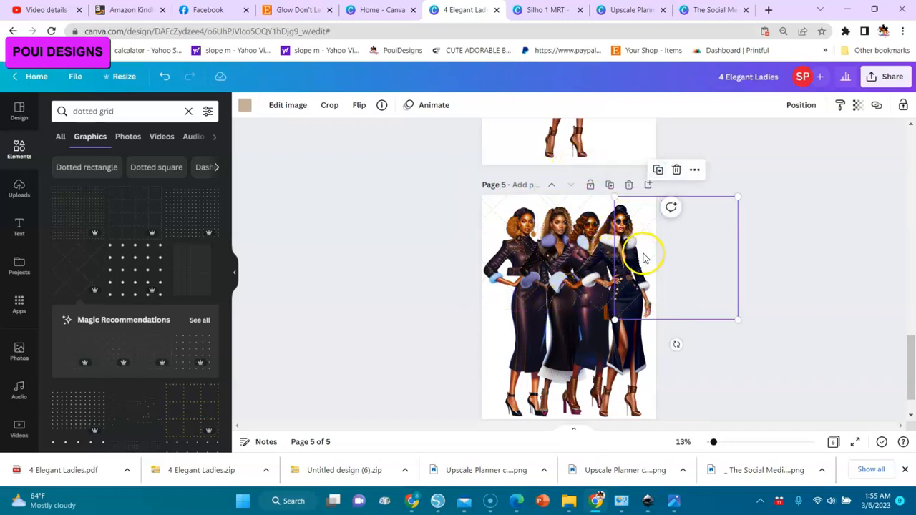
{"action": "left_click_drag", "start_coordinate": [651, 259], "coordinate": [476, 324]}
{"action": "left_click", "coordinate": [581, 281]}
{"action": "left_click", "coordinate": [574, 339]}
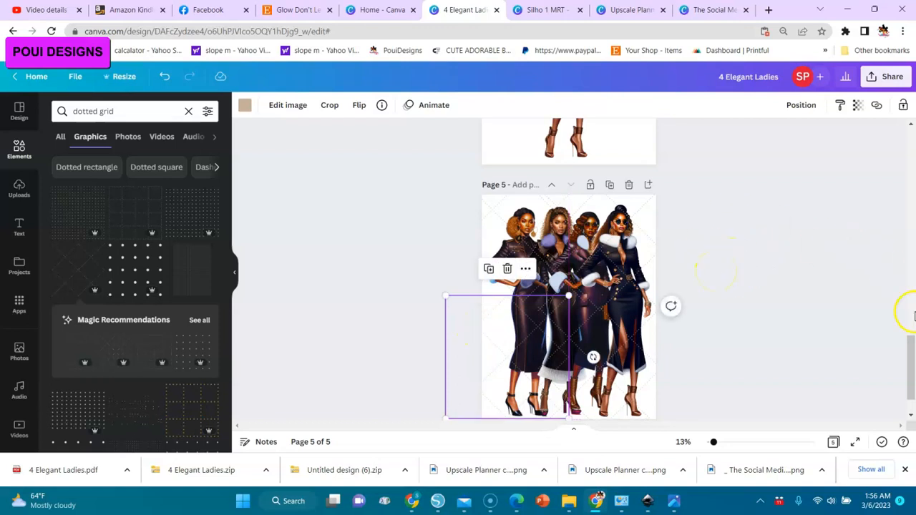
{"action": "left_click_drag", "start_coordinate": [911, 348], "coordinate": [910, 357]}
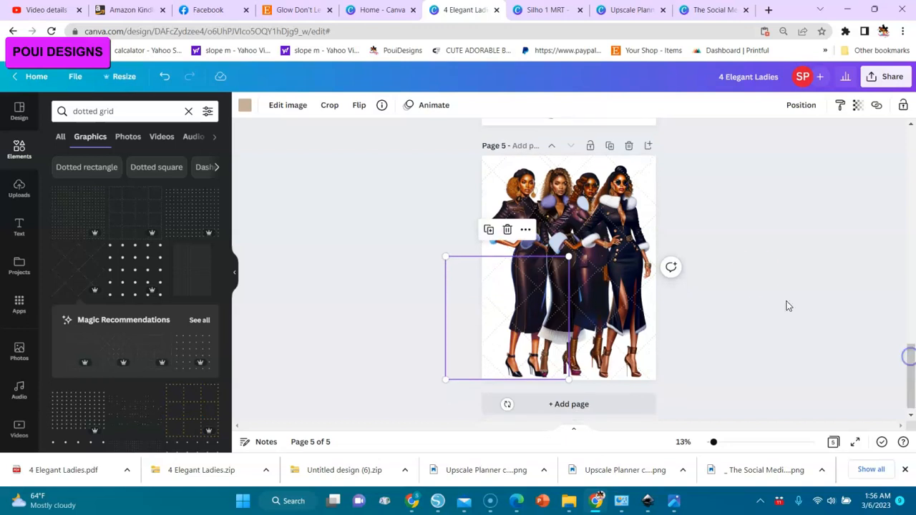
{"action": "left_click", "coordinate": [754, 268]}
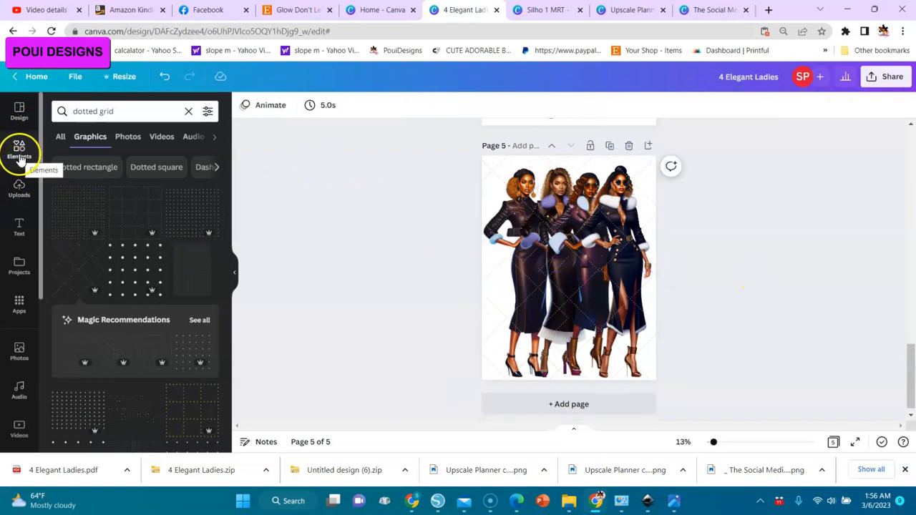
Add a heading reading Poui Designs in League Spartan, enlarged to size 182 and centred across the four women.
{"action": "left_click", "coordinate": [19, 227]}
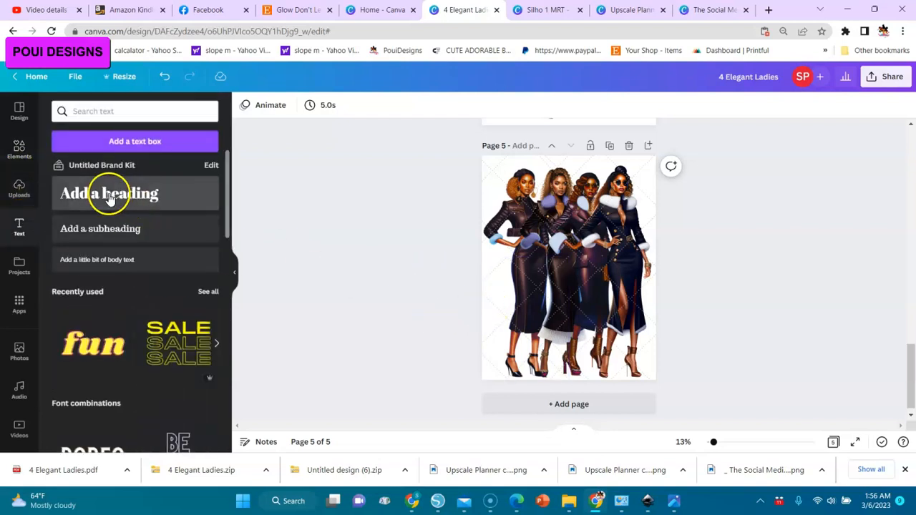
{"action": "left_click", "coordinate": [113, 199]}
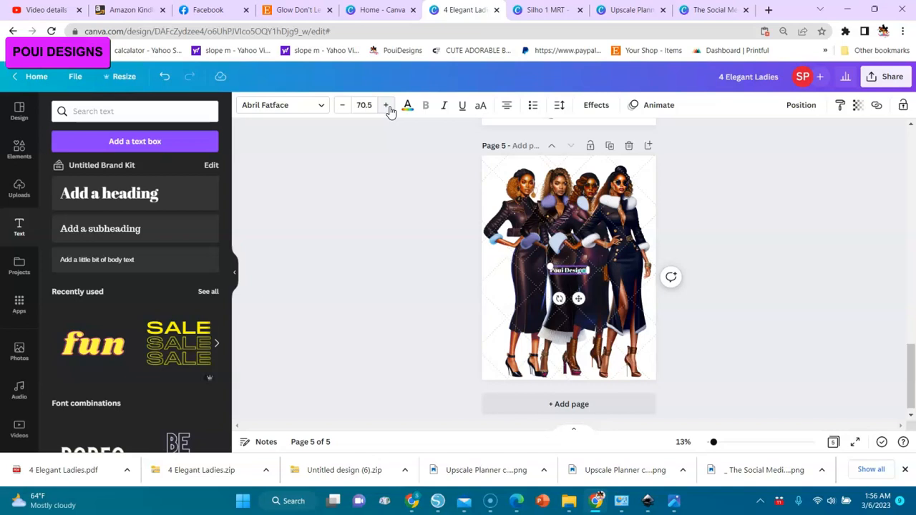
{"action": "left_click", "coordinate": [318, 107]}
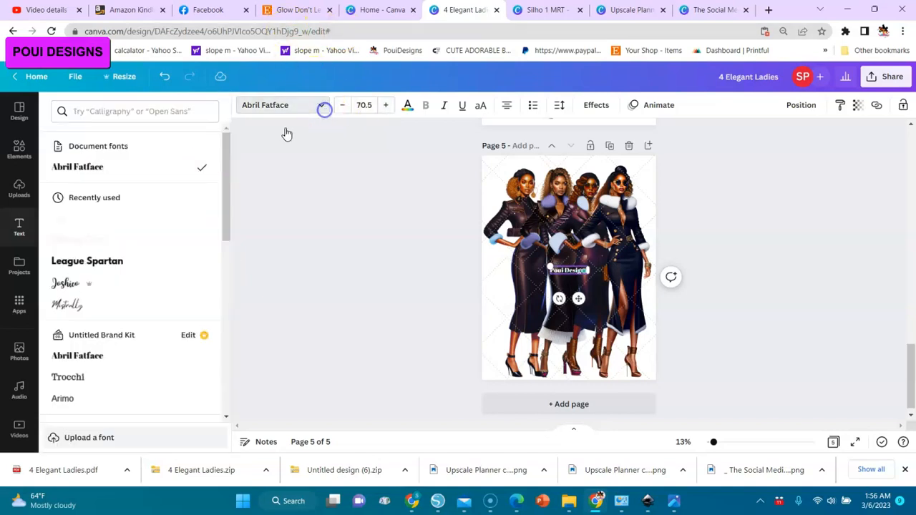
{"action": "left_click", "coordinate": [113, 262]}
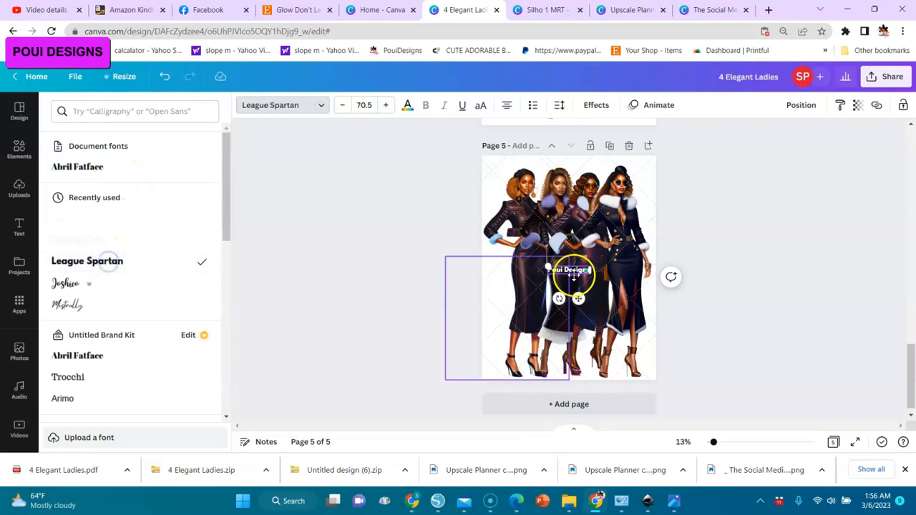
{"action": "left_click_drag", "start_coordinate": [549, 267], "coordinate": [481, 255]}
{"action": "left_click_drag", "start_coordinate": [546, 301], "coordinate": [578, 300]}
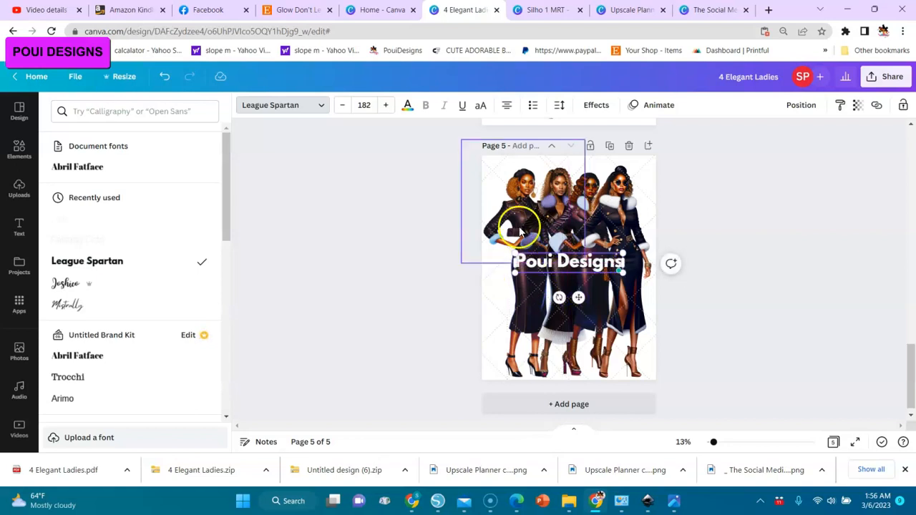
Set the transparency of the Poui Designs text to 39.
{"action": "right_click", "coordinate": [859, 108]}
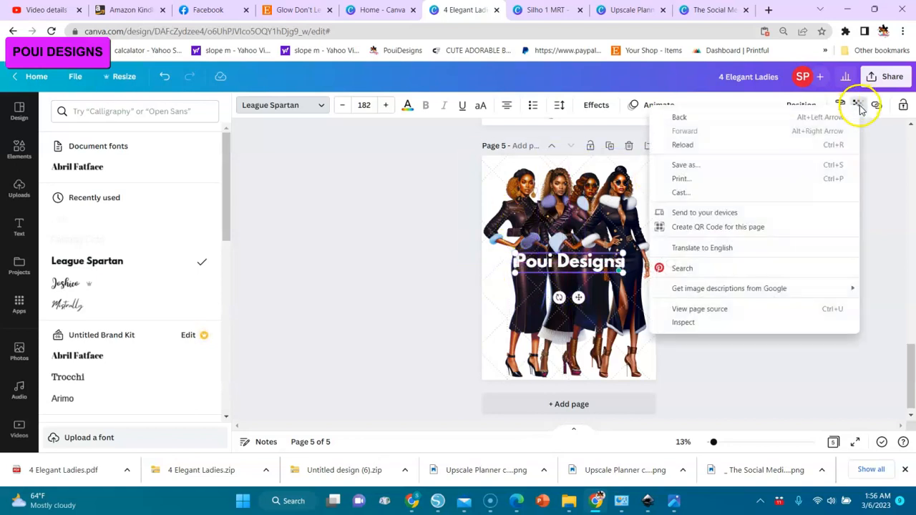
{"action": "left_click", "coordinate": [859, 106]}
{"action": "left_click", "coordinate": [859, 105]}
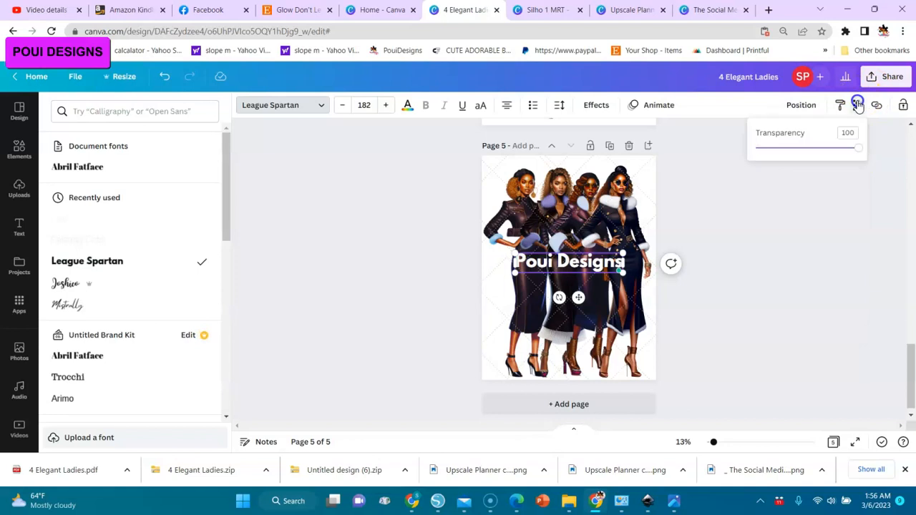
{"action": "left_click_drag", "start_coordinate": [858, 149], "coordinate": [797, 154]}
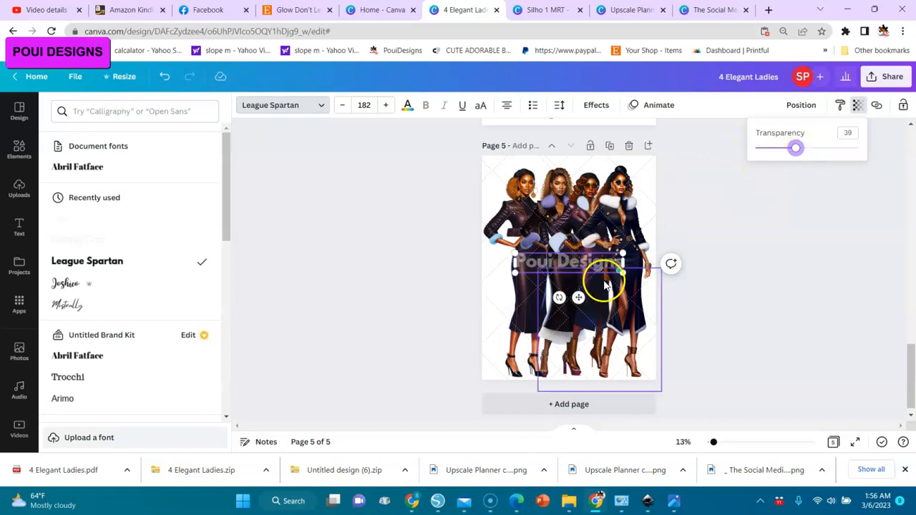
{"action": "left_click", "coordinate": [703, 215]}
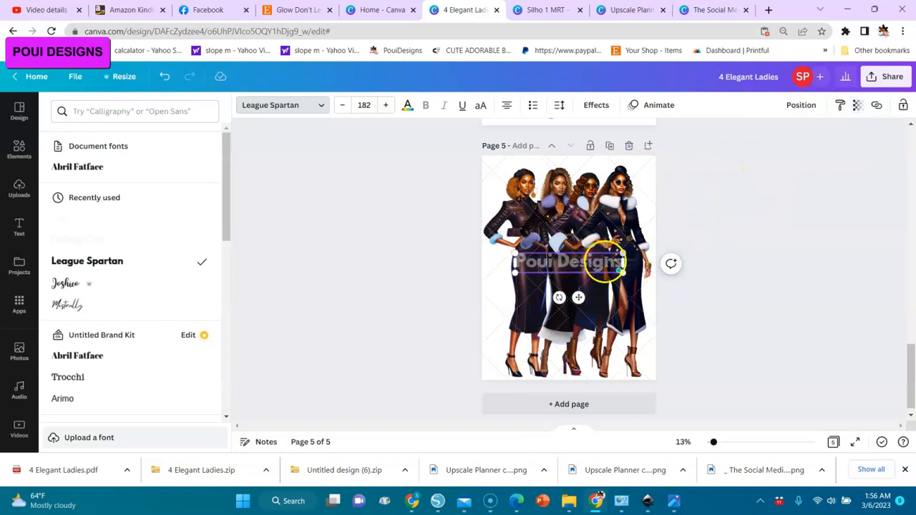
Duplicate the Poui Designs watermark text and place the copy lower across the women's skirts on page 5.
{"action": "left_click", "coordinate": [581, 299]}
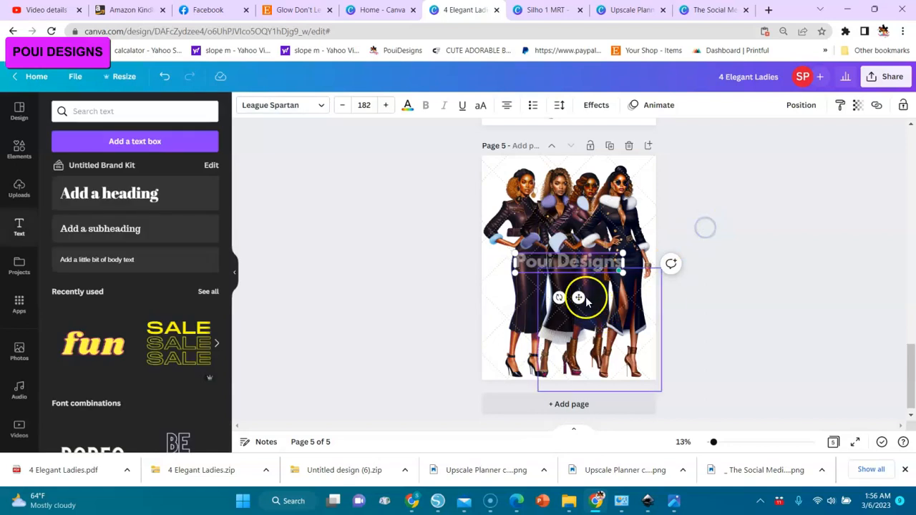
{"action": "left_click", "coordinate": [558, 261]}
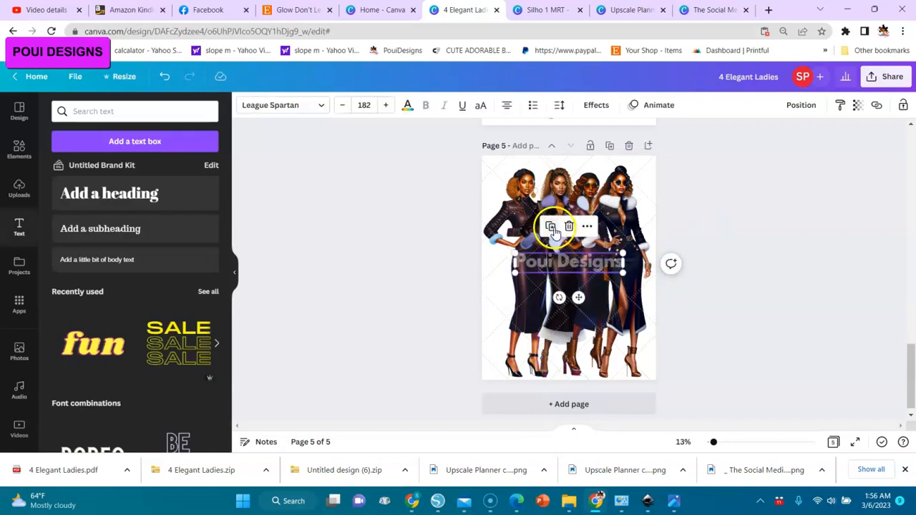
{"action": "left_click_drag", "start_coordinate": [579, 298], "coordinate": [587, 352]}
{"action": "left_click", "coordinate": [707, 176]}
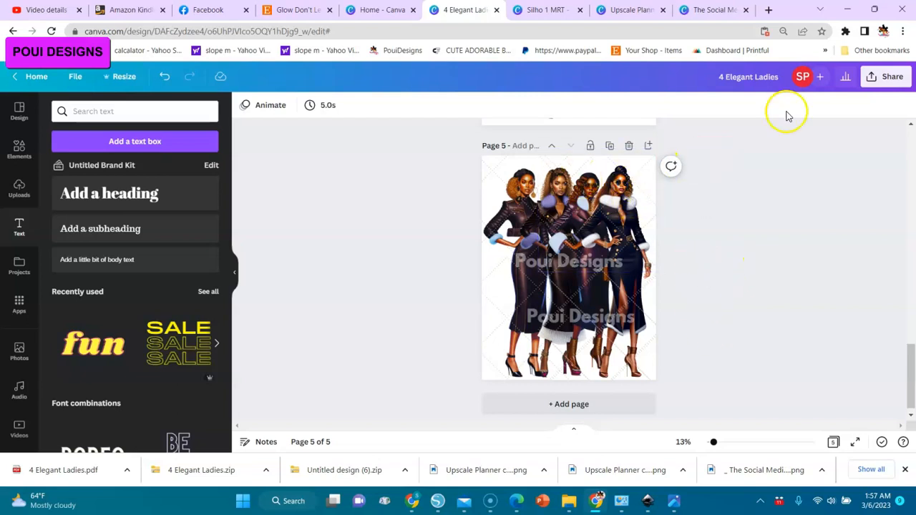
Download only page 5 as a compressed PNG at size 1, without a transparent background.
{"action": "left_click", "coordinate": [889, 83]}
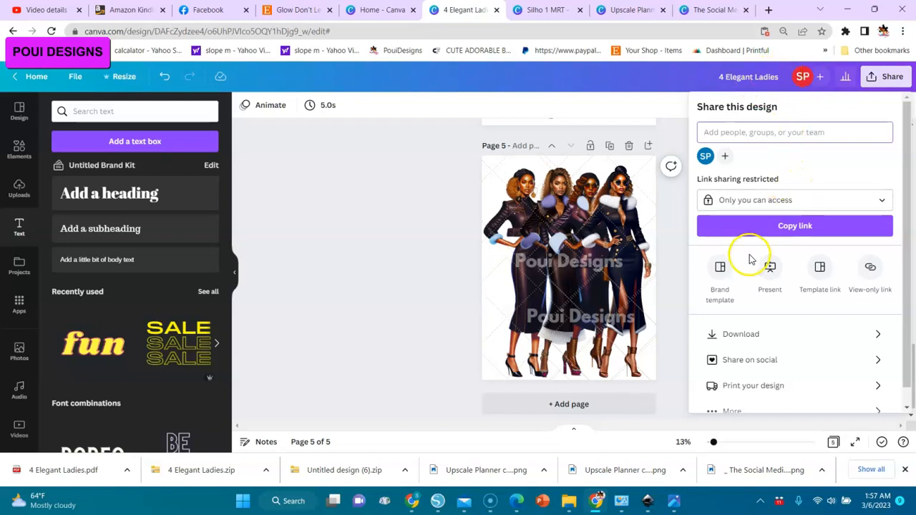
{"action": "left_click", "coordinate": [742, 337]}
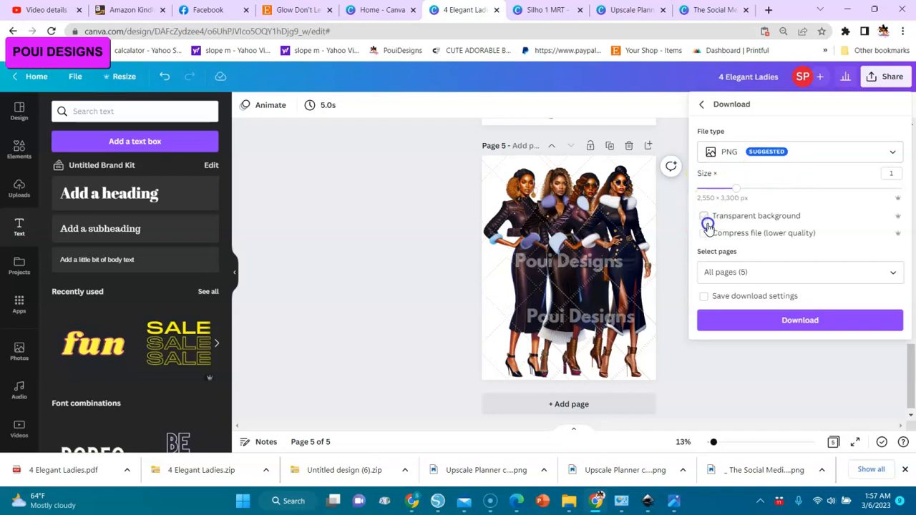
{"action": "left_click", "coordinate": [758, 230]}
{"action": "left_click", "coordinate": [899, 278]}
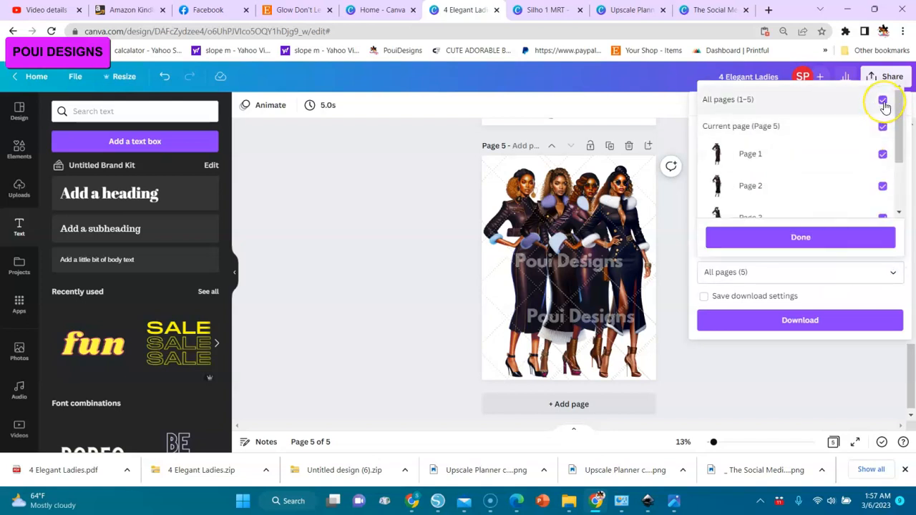
{"action": "left_click", "coordinate": [883, 101]}
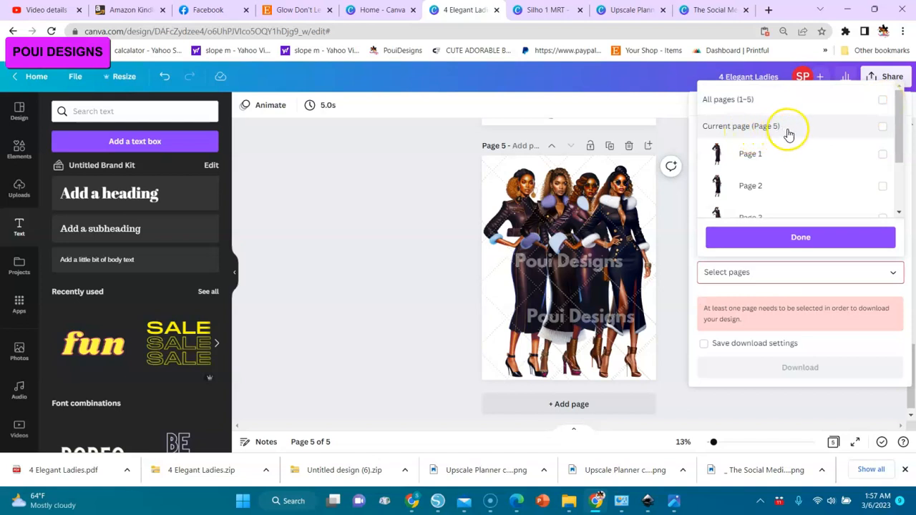
{"action": "left_click", "coordinate": [884, 127]}
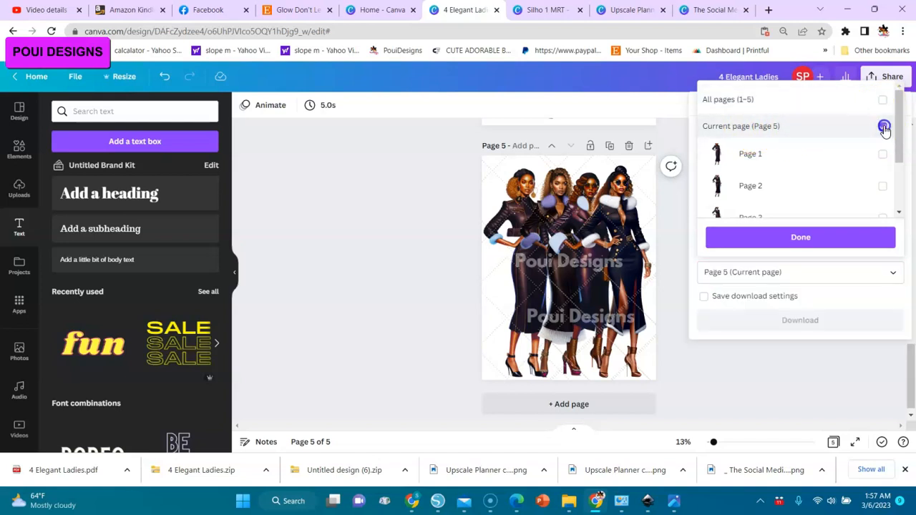
{"action": "left_click", "coordinate": [813, 239]}
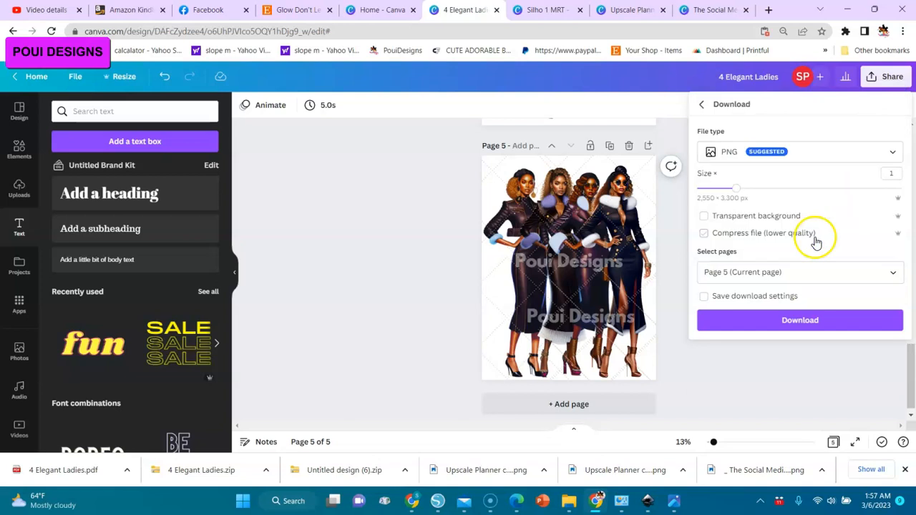
{"action": "left_click", "coordinate": [796, 324]}
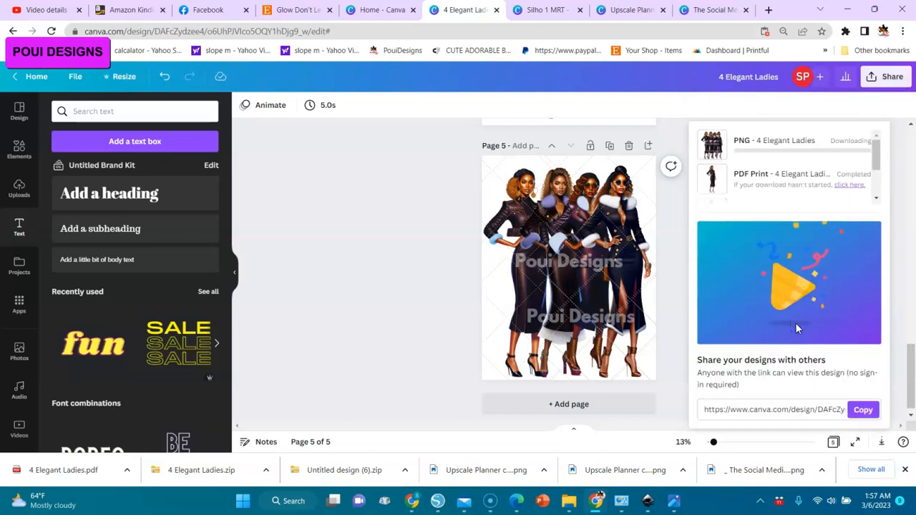
Switch to the Downloads folder in File Explorer and look over the downloaded 4 Elegant Ladies files.
{"action": "mouse_move", "coordinate": [570, 505]}
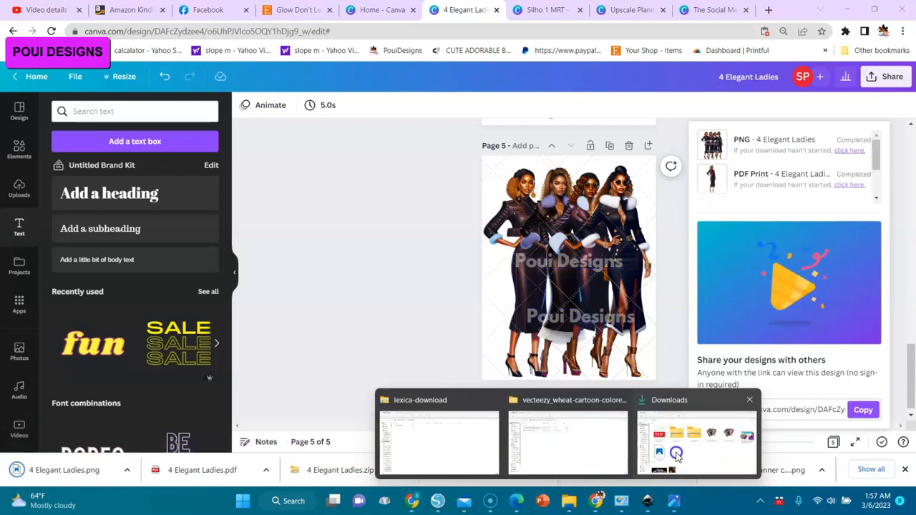
{"action": "left_click", "coordinate": [677, 455]}
{"action": "left_click", "coordinate": [809, 70]}
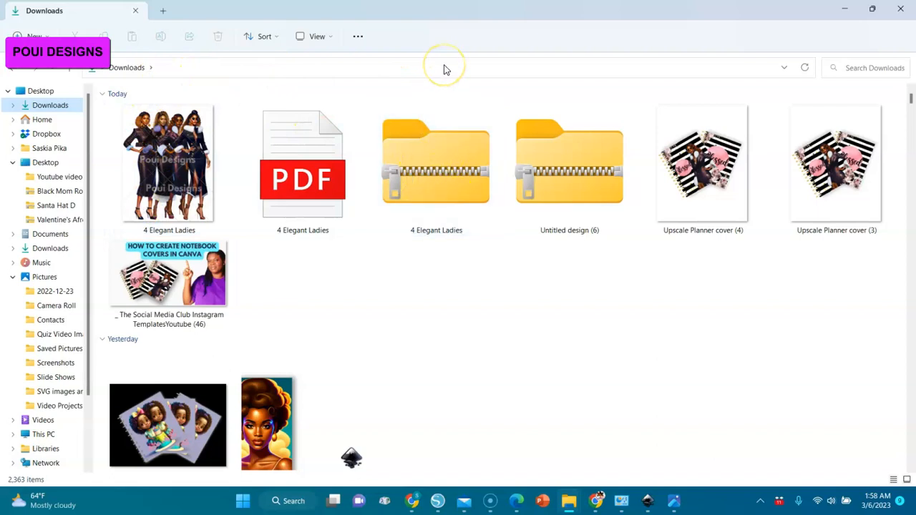
{"action": "left_click", "coordinate": [443, 147]}
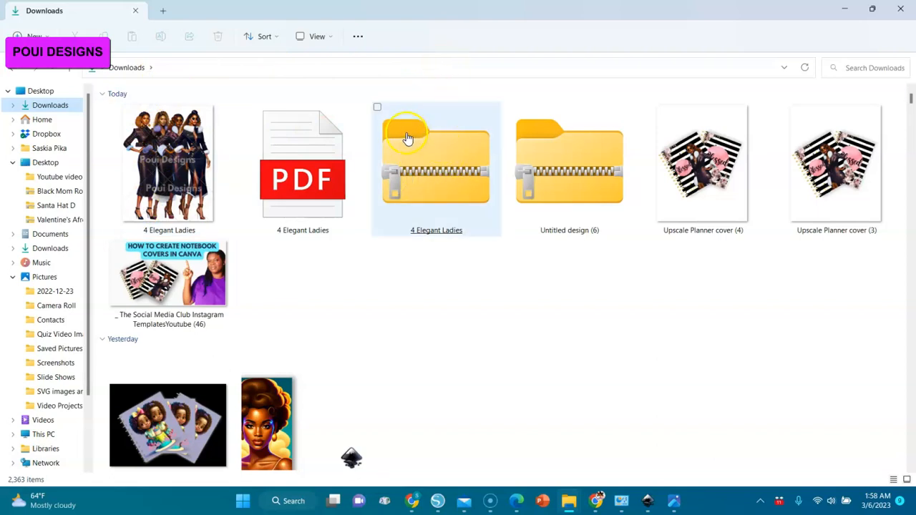